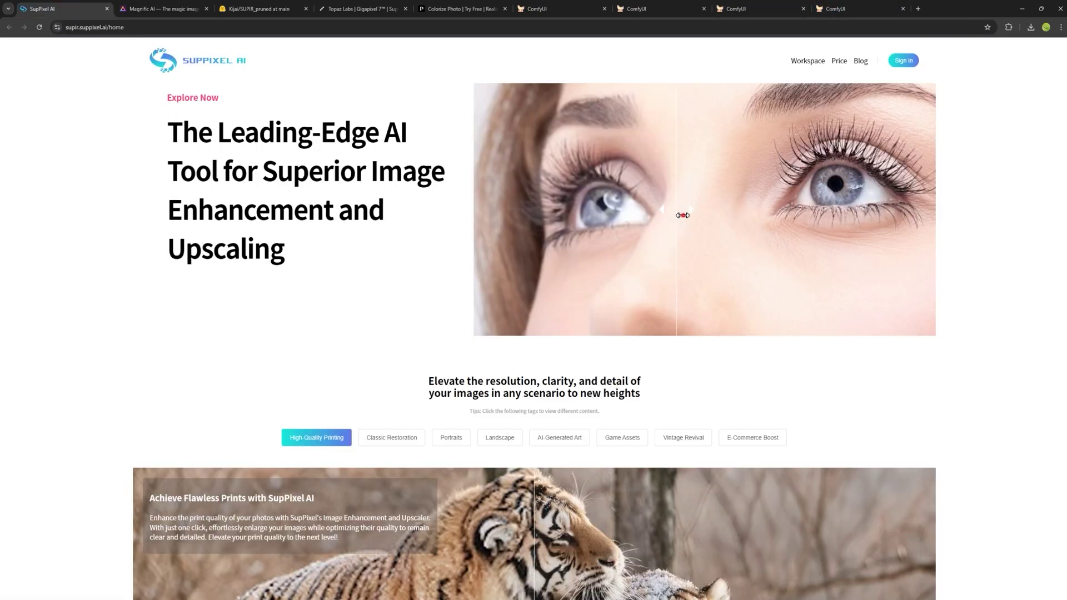
Open the list of missing custom nodes and select all seven for installation.
scroll(682, 215, "down", 15)
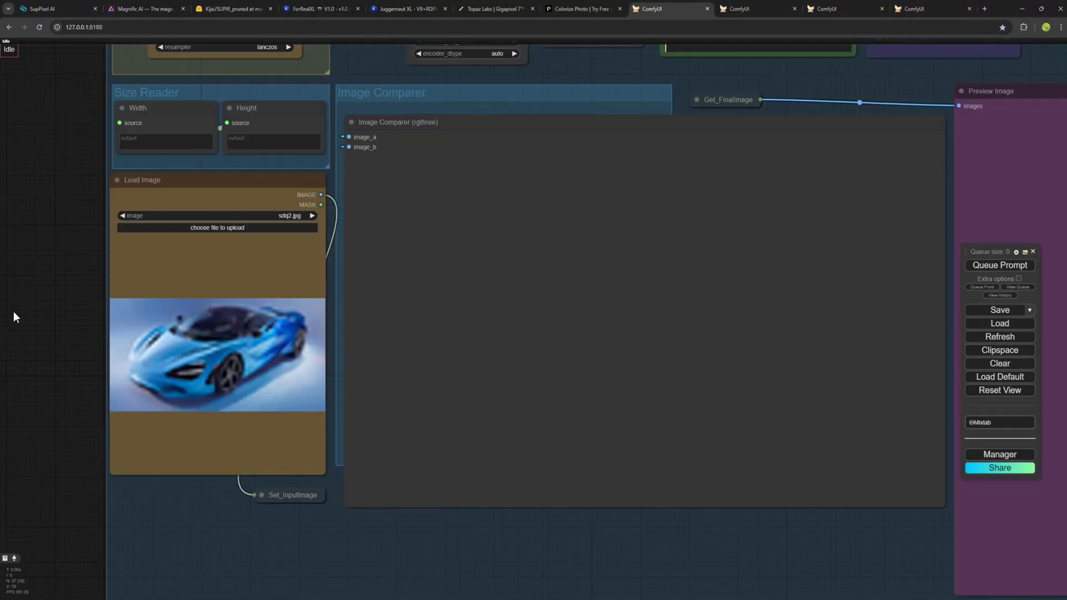
scroll(195, 355, "up", 3)
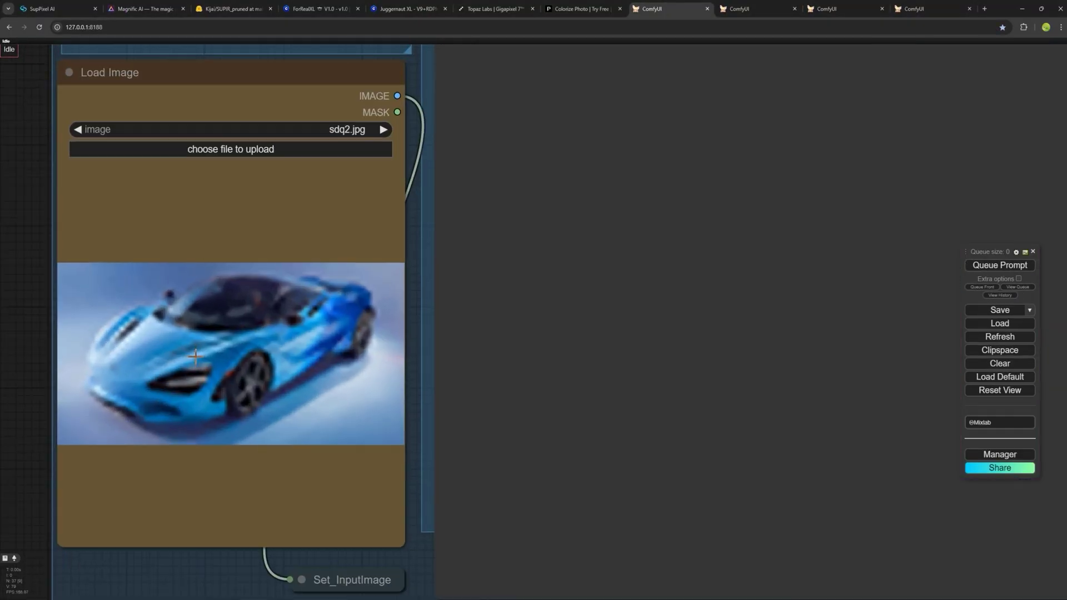
scroll(195, 356, "up", 1)
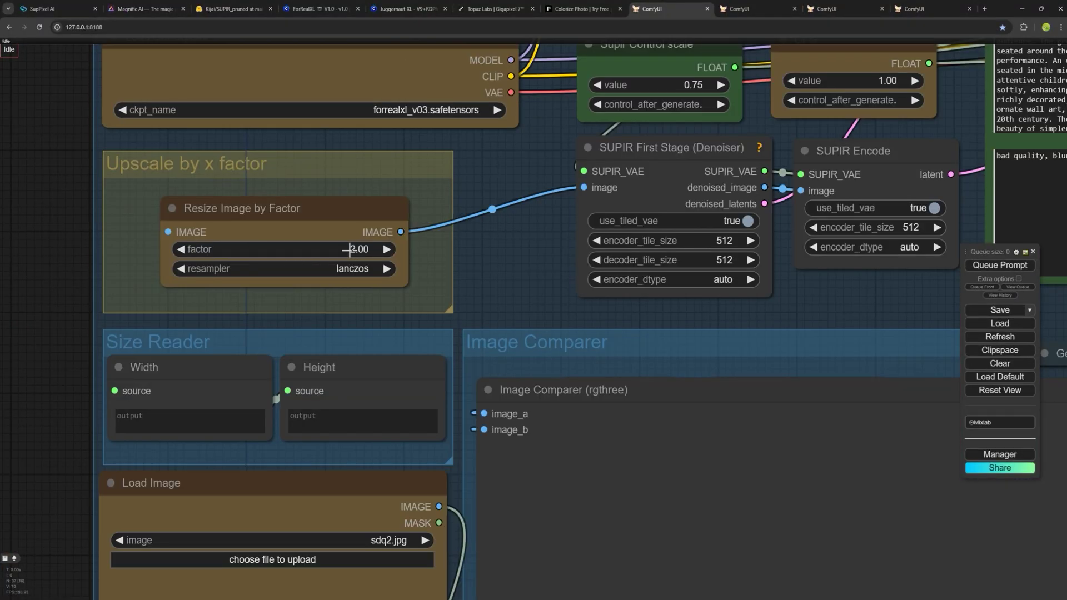
scroll(349, 250, "down", 5)
scroll(259, 326, "up", 4)
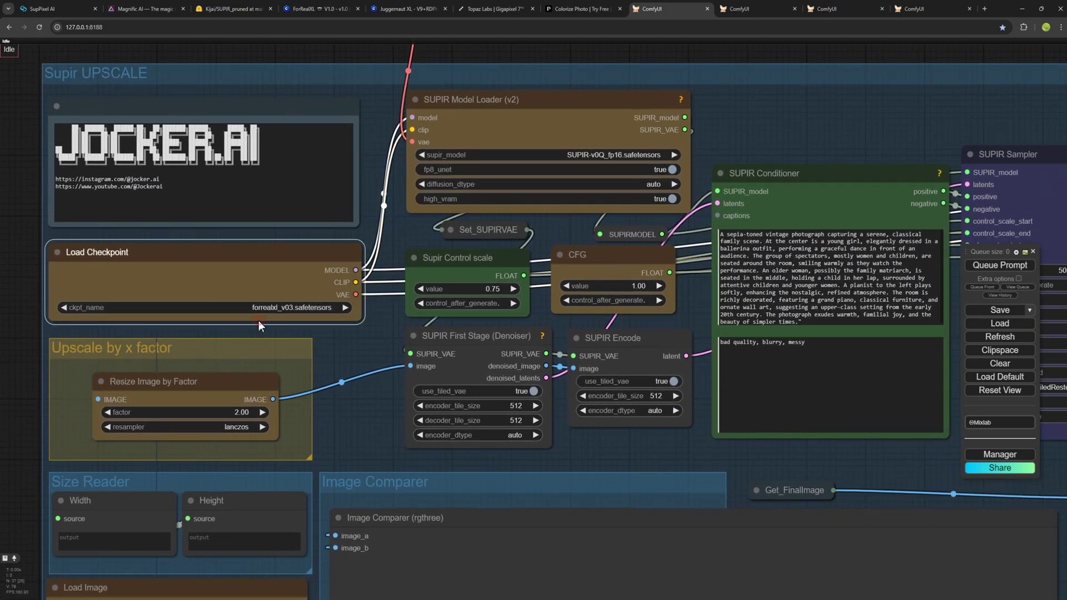
left_click_drag(259, 326, 158, 457)
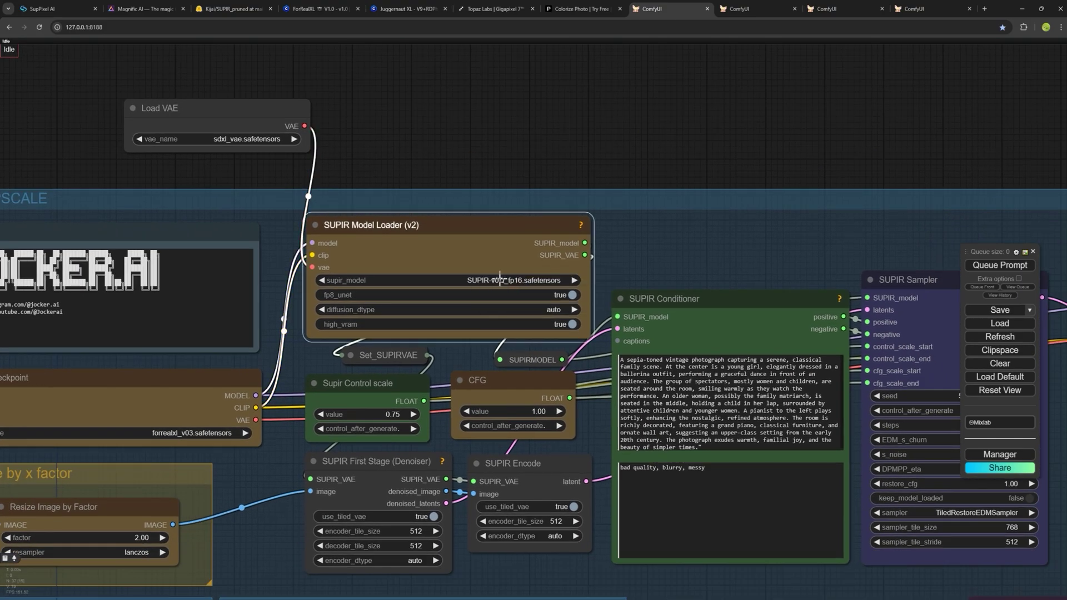
scroll(499, 279, "up", 3)
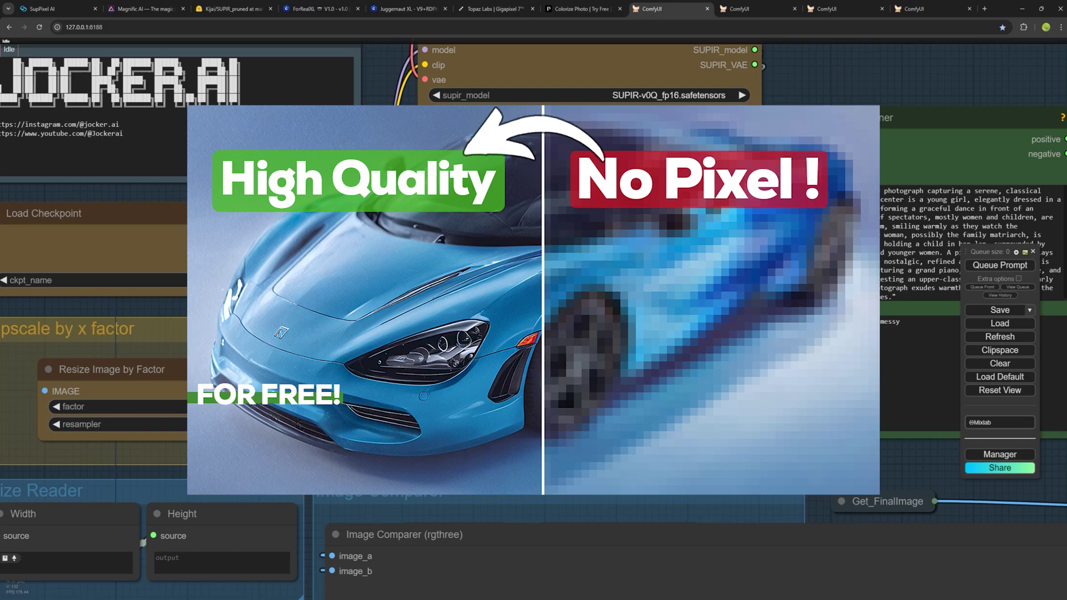
scroll(534, 301, "down", 4)
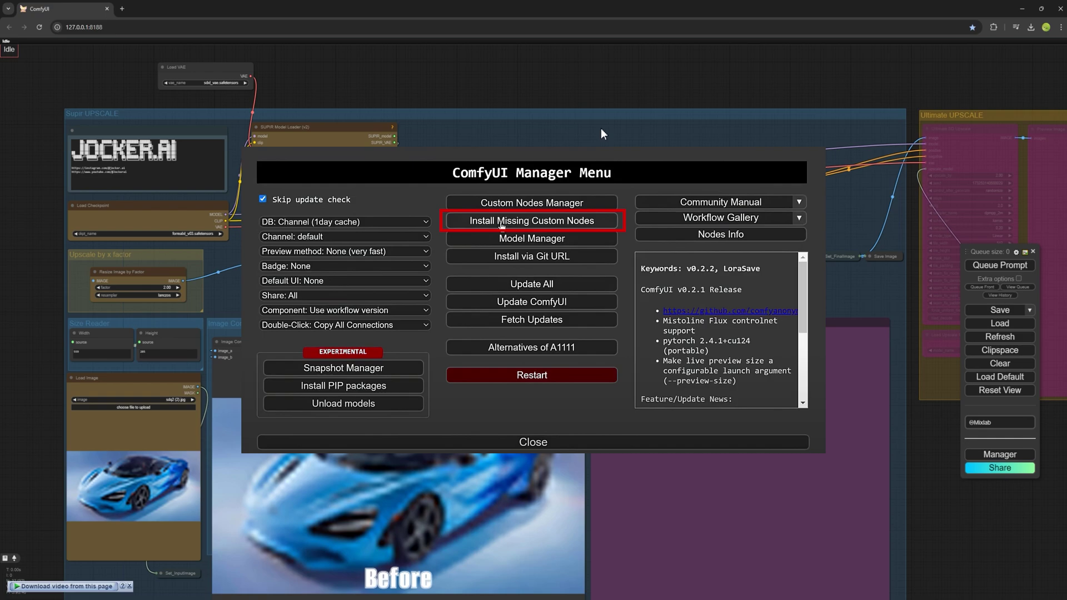
left_click(501, 221)
left_click(116, 133)
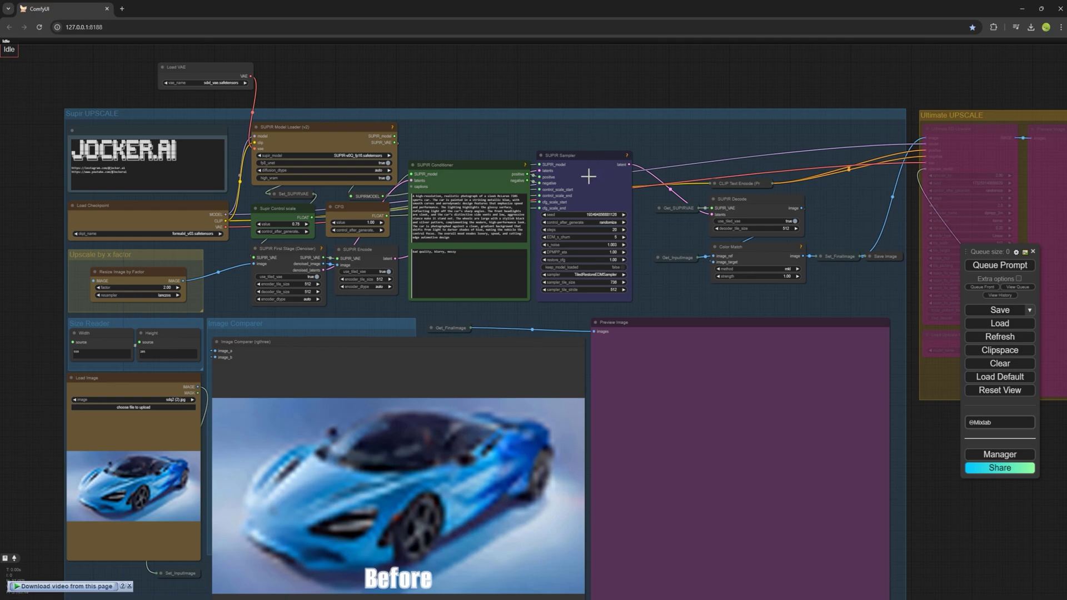
Verify the 559×285 input image size, then queue the upscale, which fails with a tensor mismatch.
left_click(586, 273)
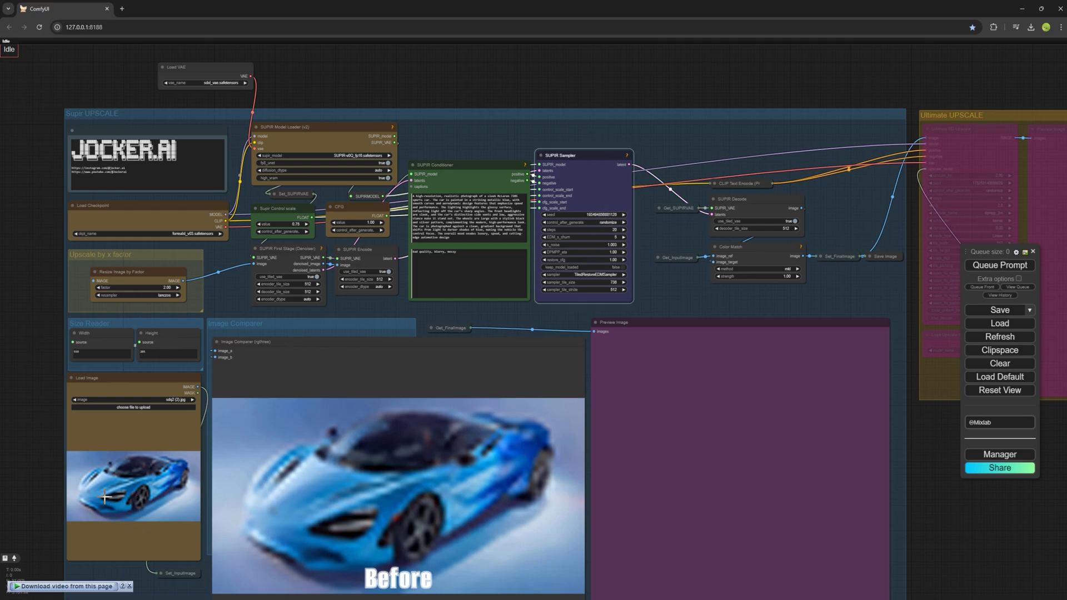
left_click(93, 353)
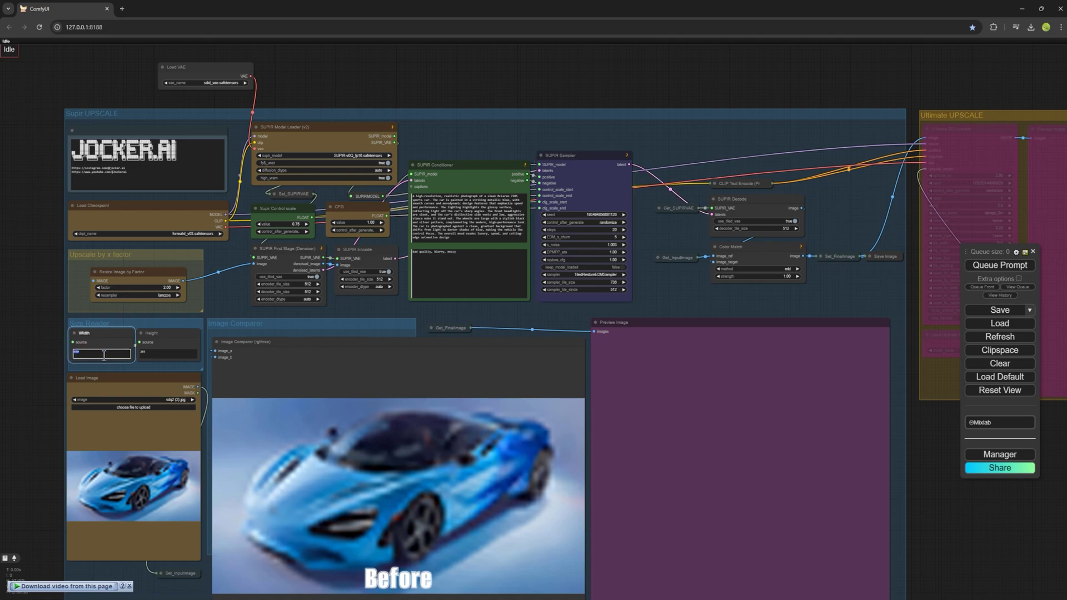
left_click(157, 356)
scroll(122, 429, "up", 5)
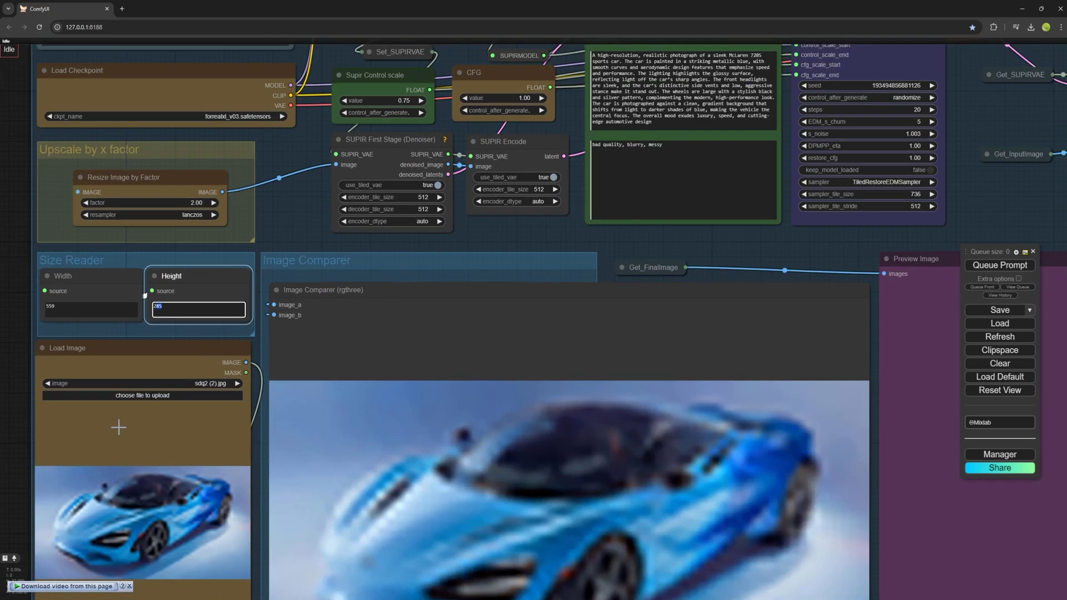
scroll(123, 430, "up", 1)
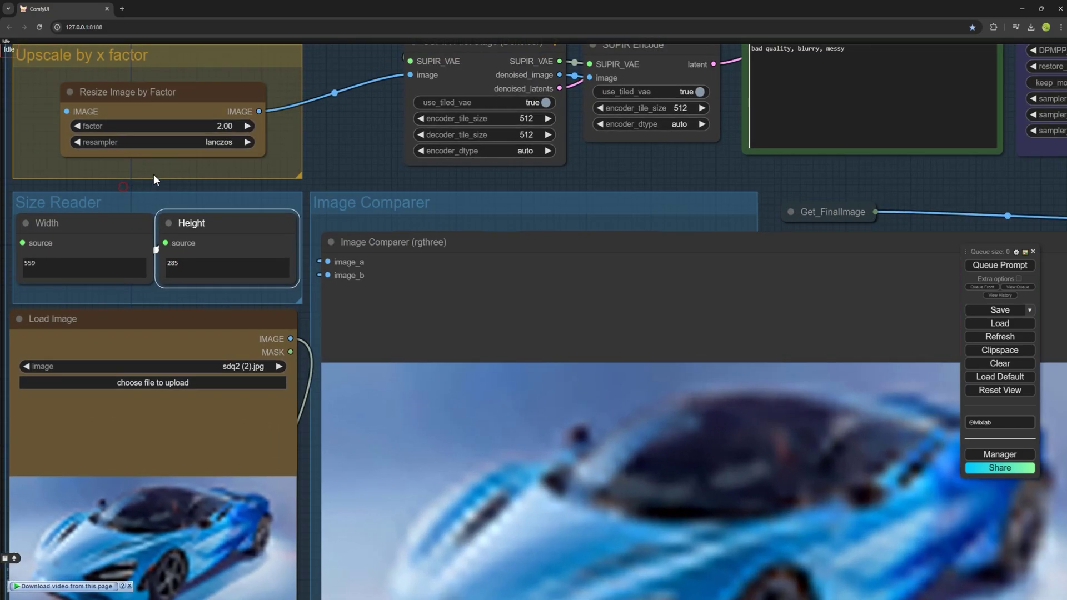
left_click_drag(154, 174, 256, 112)
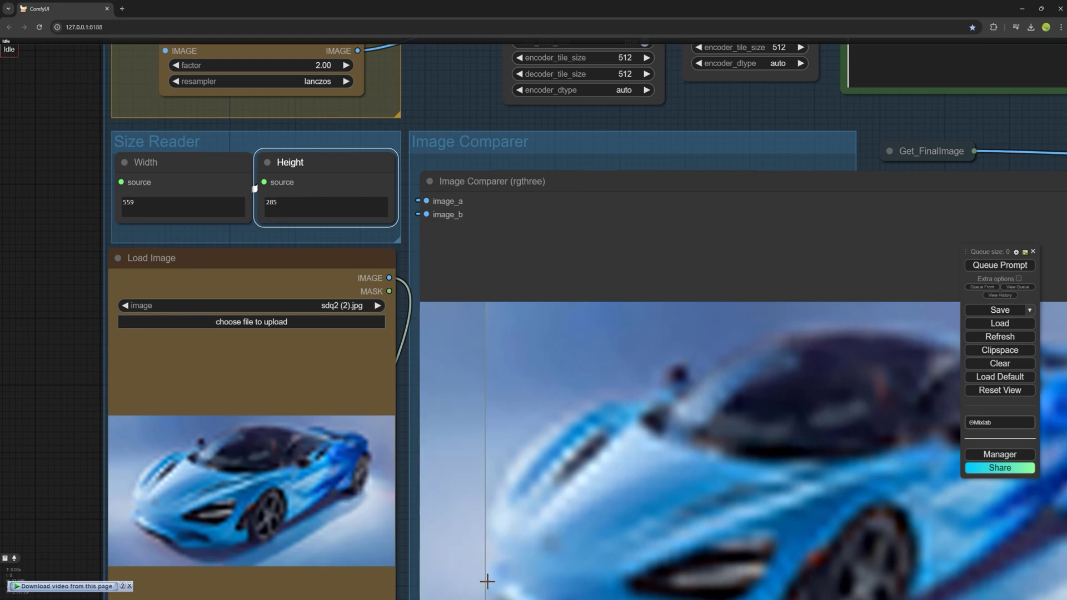
left_click(436, 559)
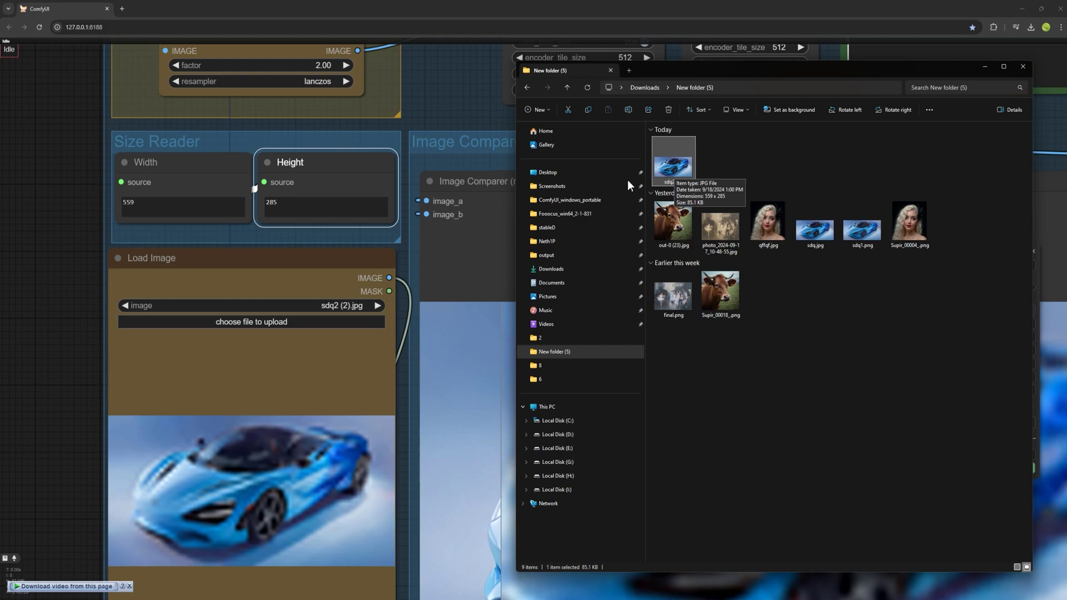
left_click(1000, 266)
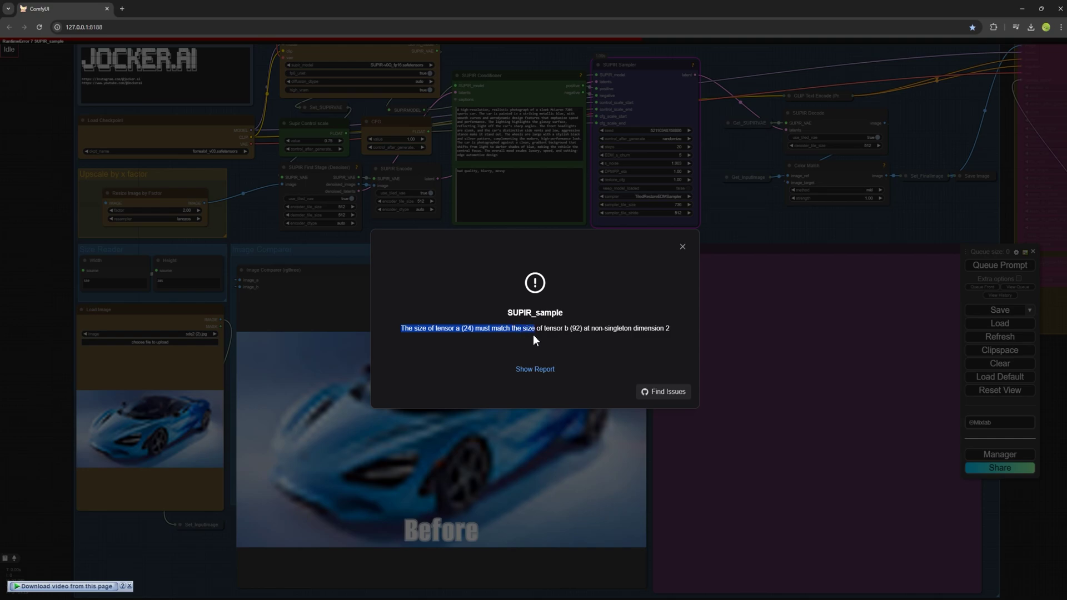
Select the tensor a (24) vs tensor b (92) error text and close the dialog.
left_click_drag(565, 336, 666, 342)
key("Escape")
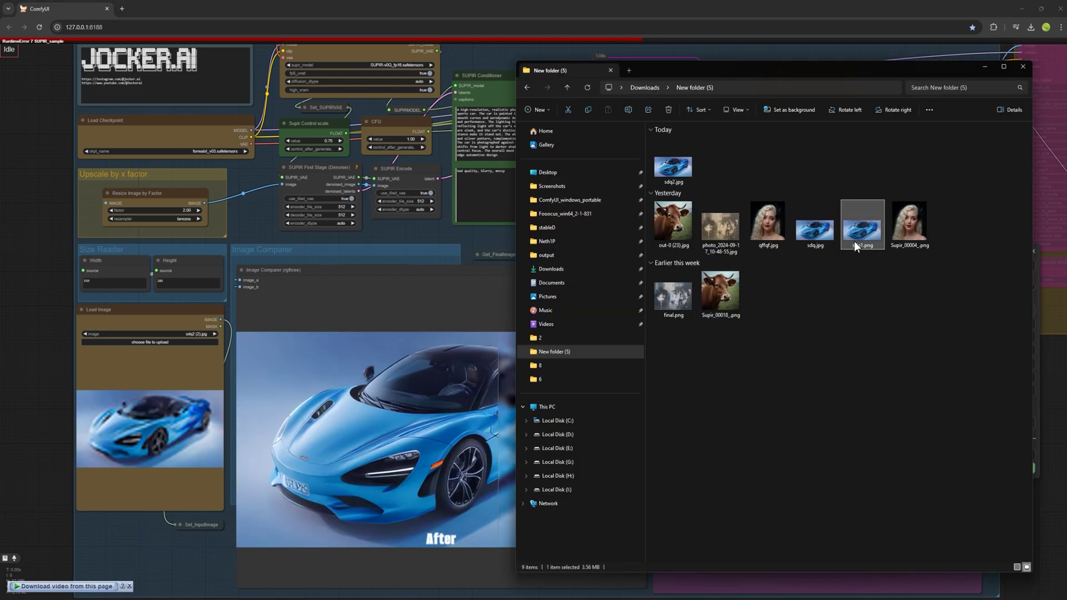
Load the larger sdq.jpg into Load Image and queue it, noting its 974 height.
key("alt+Tab")
left_click_drag(809, 243, 169, 412)
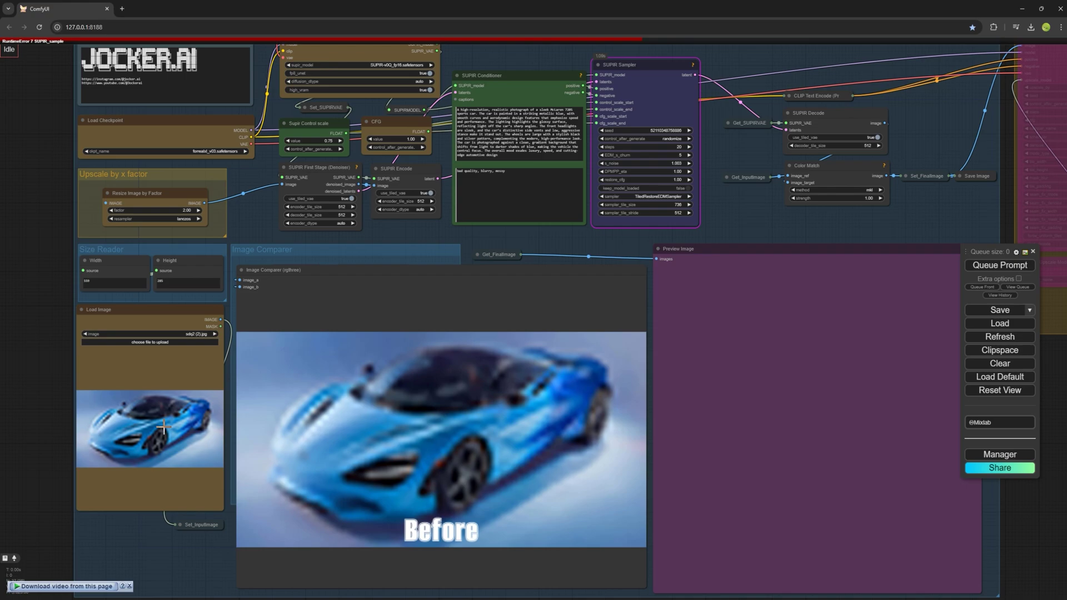
left_click(977, 267)
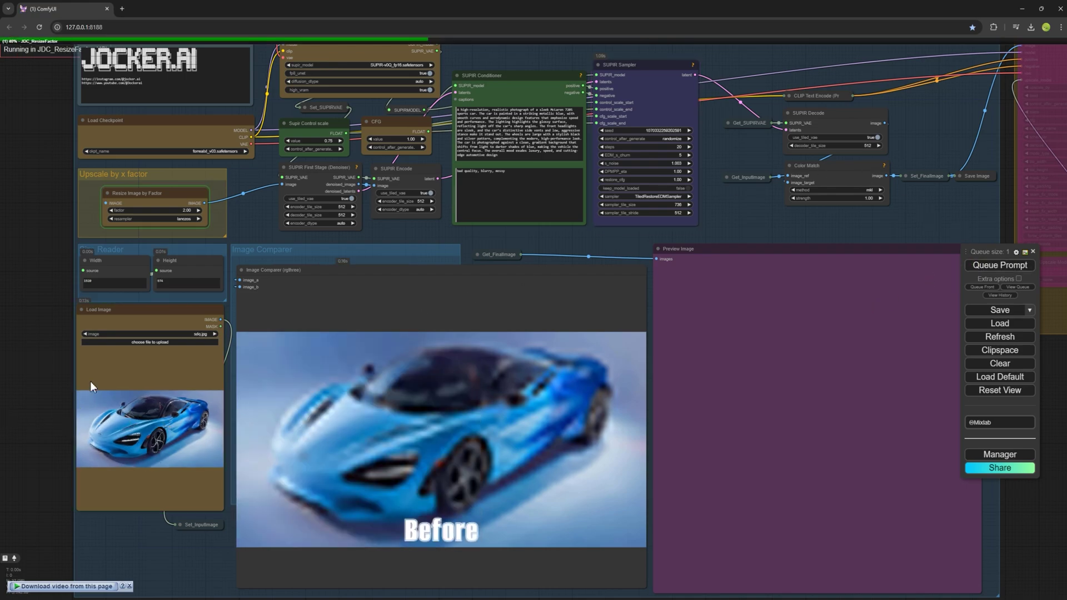
double_click(194, 281)
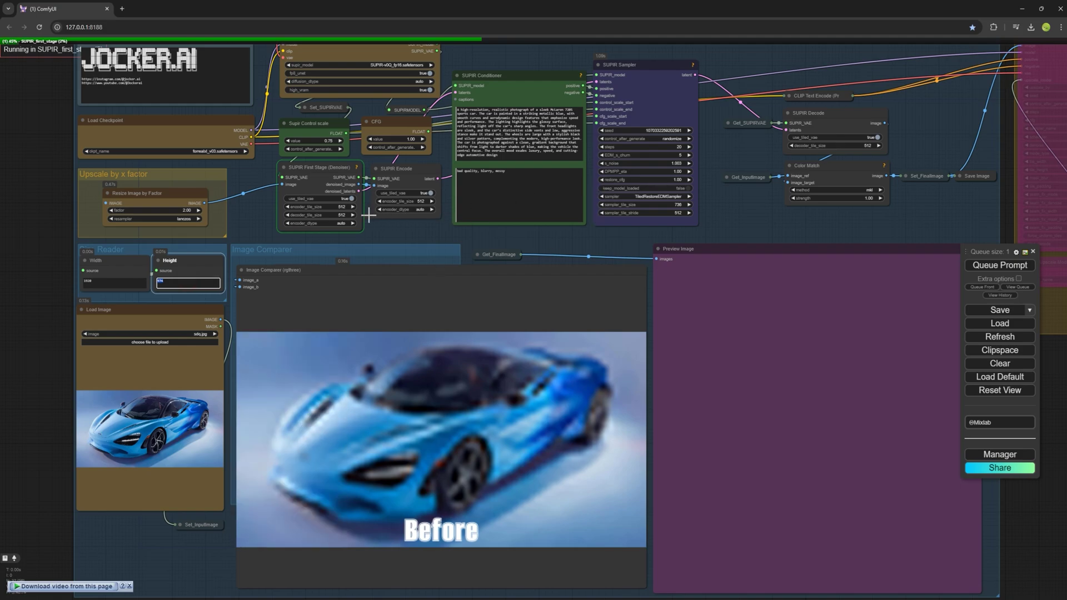
Cancel the running upscale job and load sdq2.jpg back into Load Image.
left_click(1019, 287)
left_click(1011, 323)
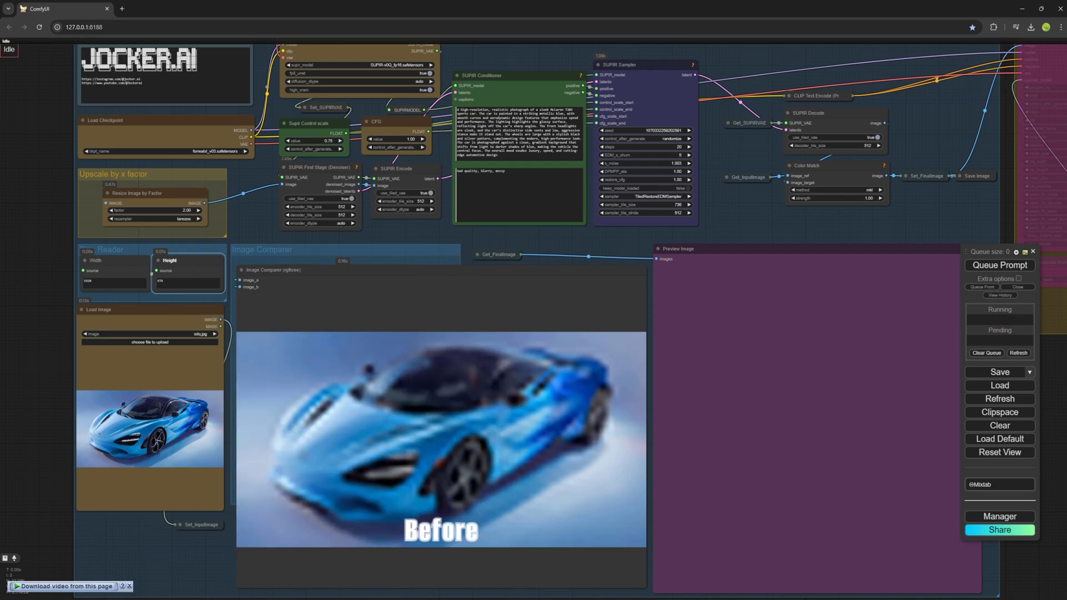
left_click(445, 561)
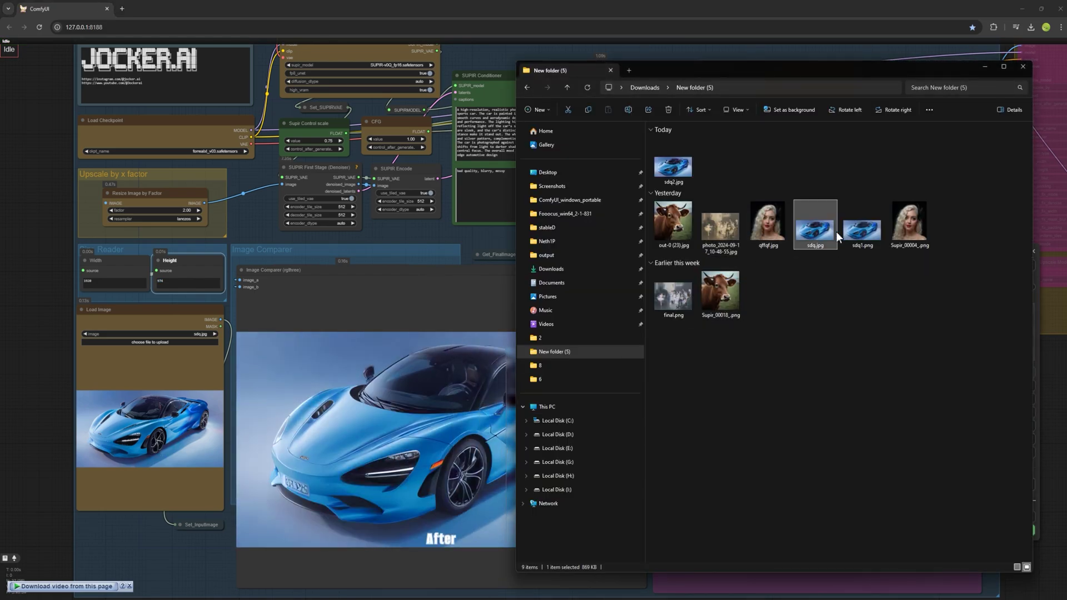
left_click_drag(681, 175, 153, 432)
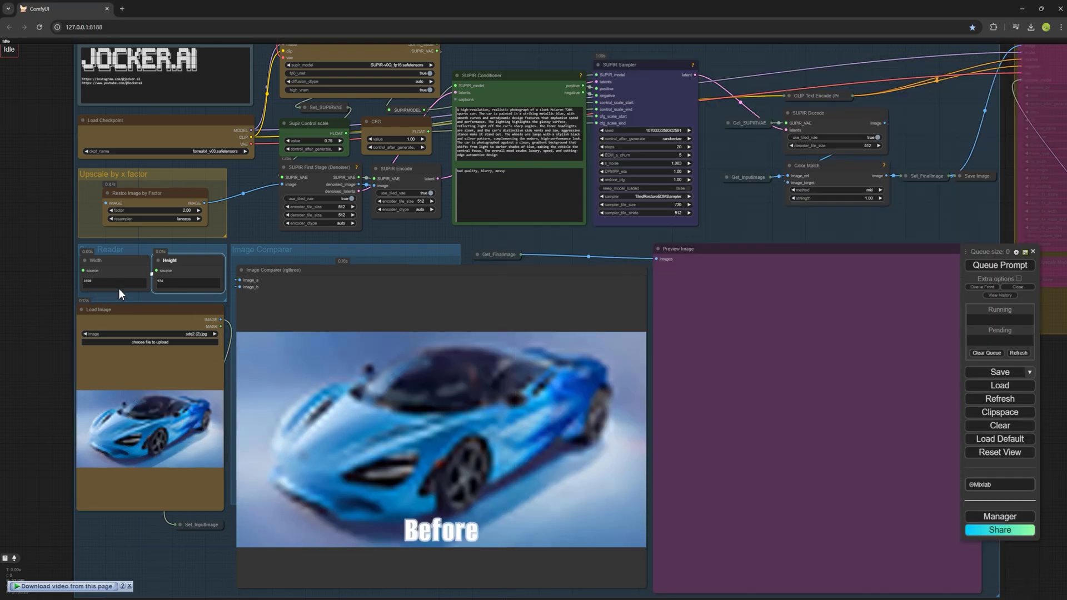
double_click(89, 283)
left_click(175, 283)
left_click(664, 196)
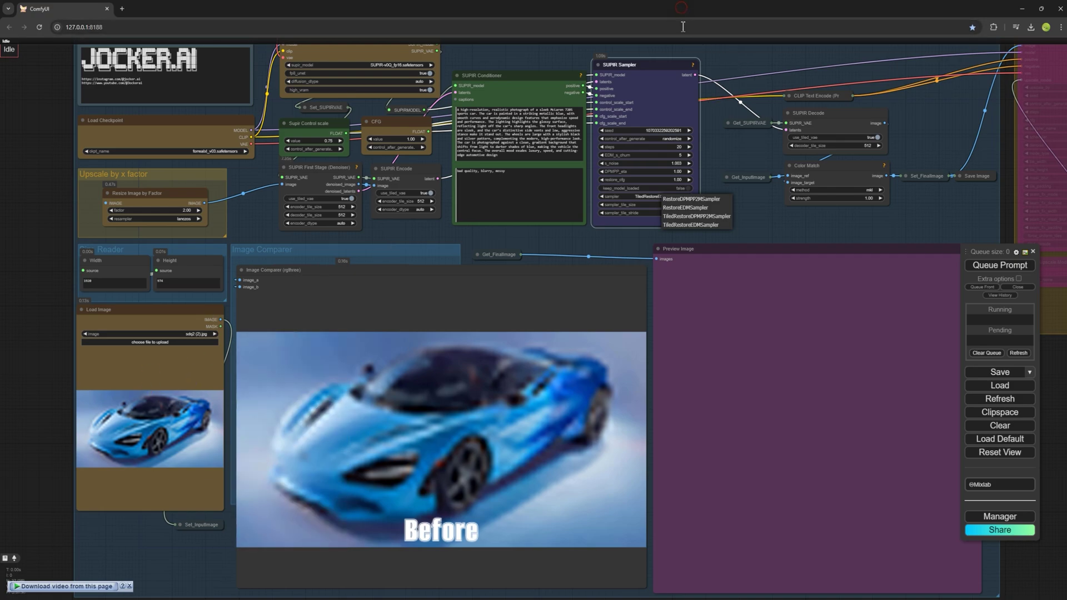
left_click(753, 216)
left_click(640, 196)
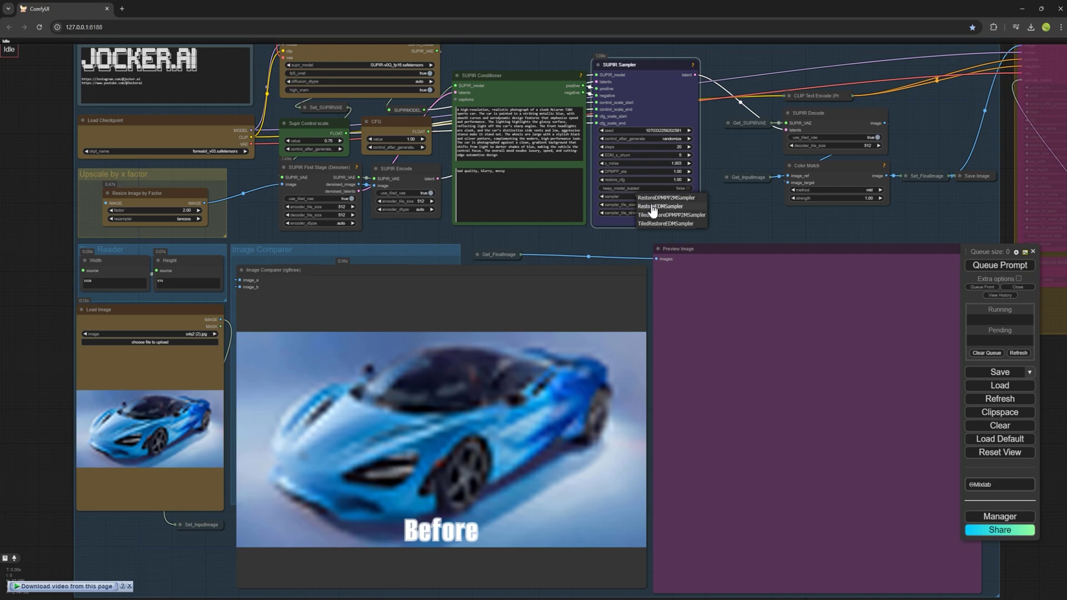
Set the SUPIR Sampler's sampler to RestoreEDMSampler and queue the upscale again.
left_click(327, 90)
left_click_drag(563, 160, 560, 216)
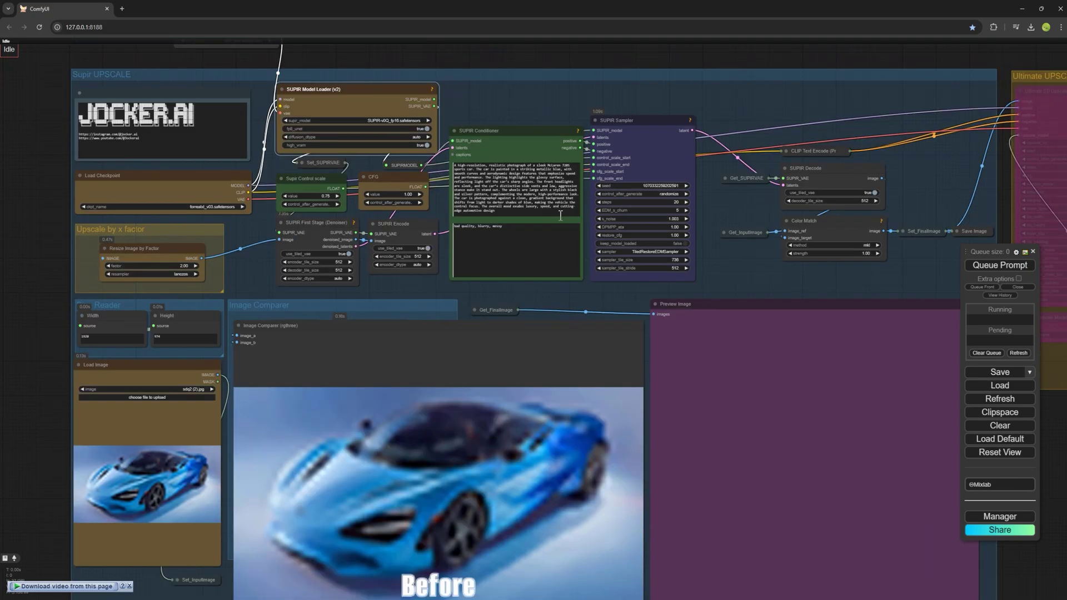
left_click(664, 252)
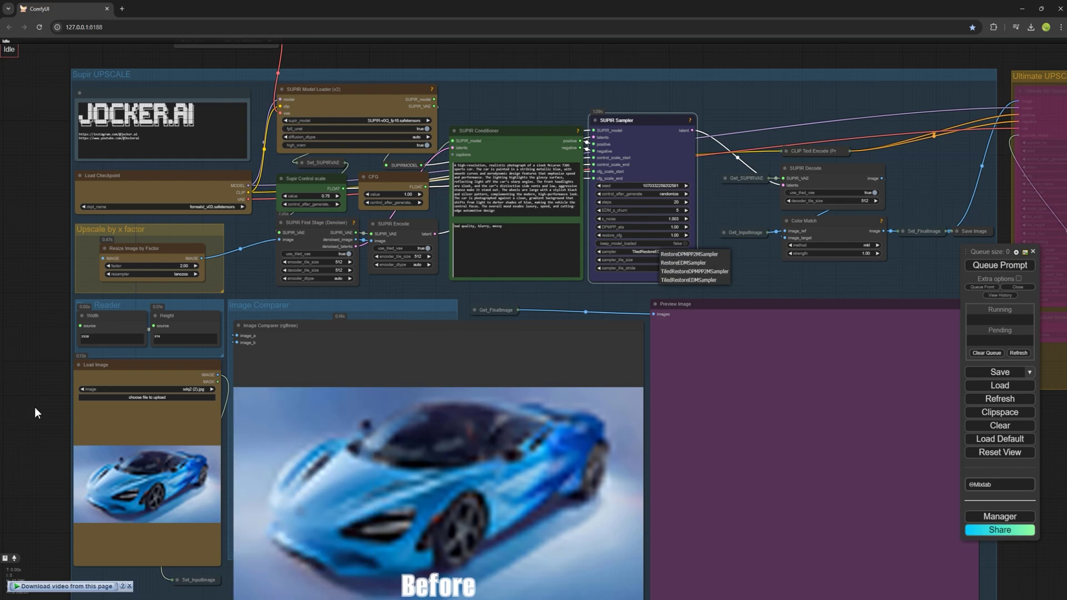
left_click(592, 255)
left_click(661, 251)
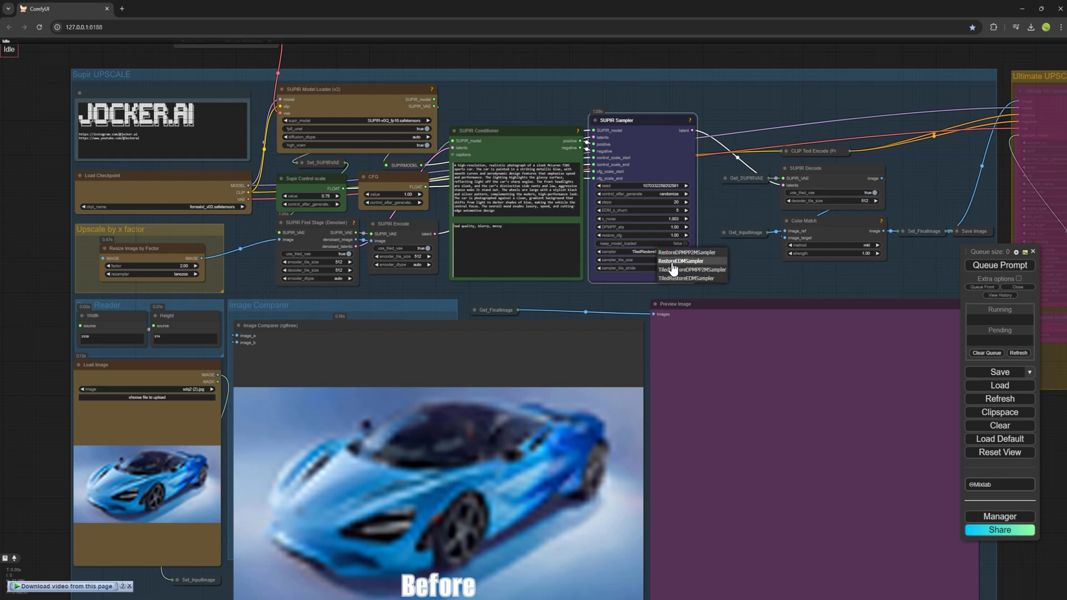
left_click(688, 262)
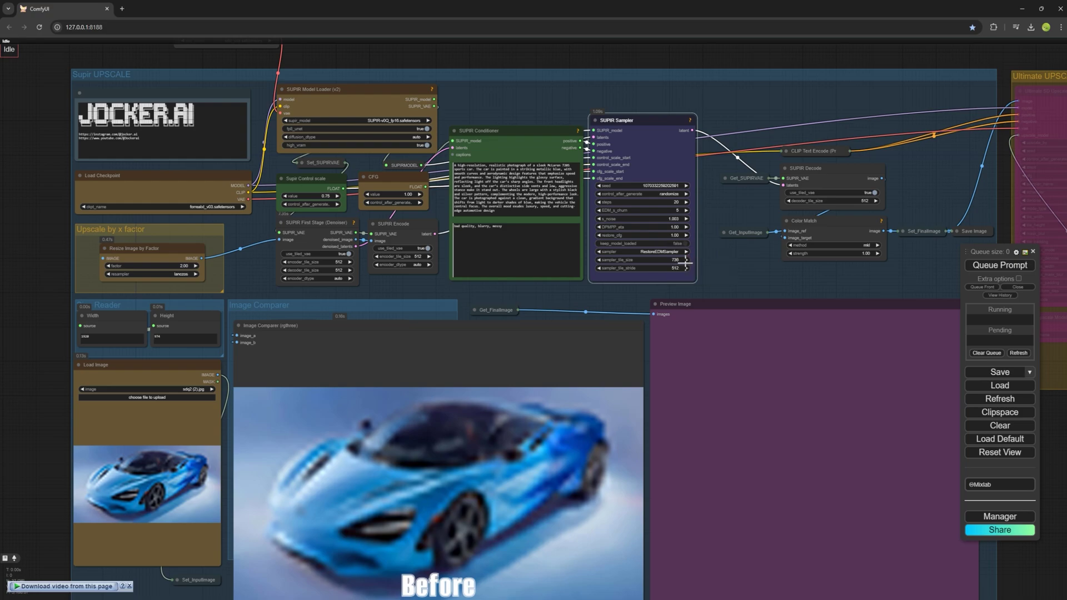
left_click(993, 267)
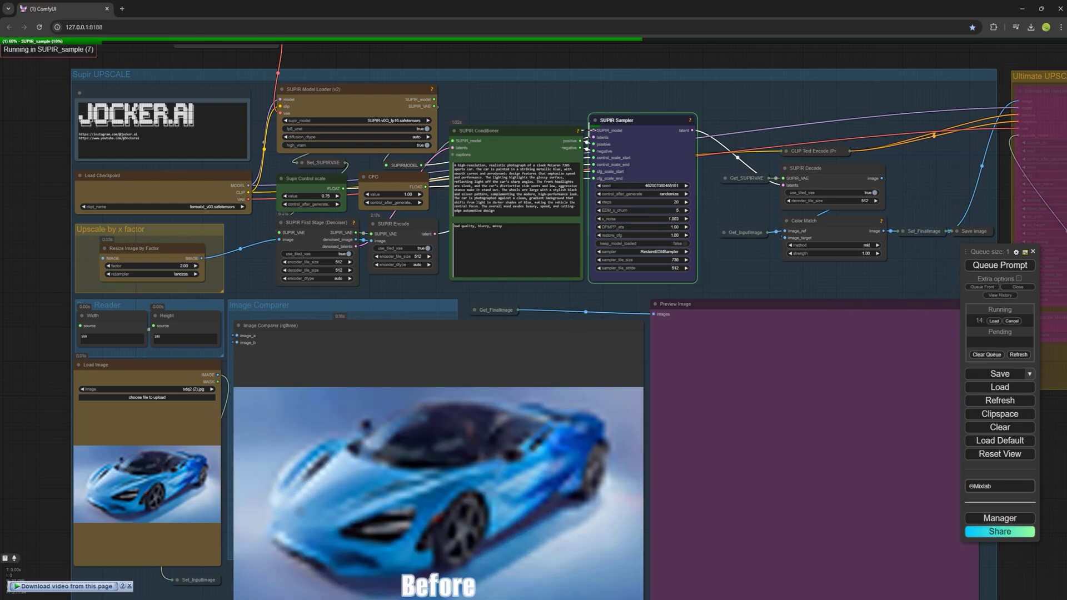
Switch the SUPIR sampler to TiledRestoreEDMSampler and queue the upscale.
left_click(1008, 287)
left_click(1009, 288)
left_click(1010, 288)
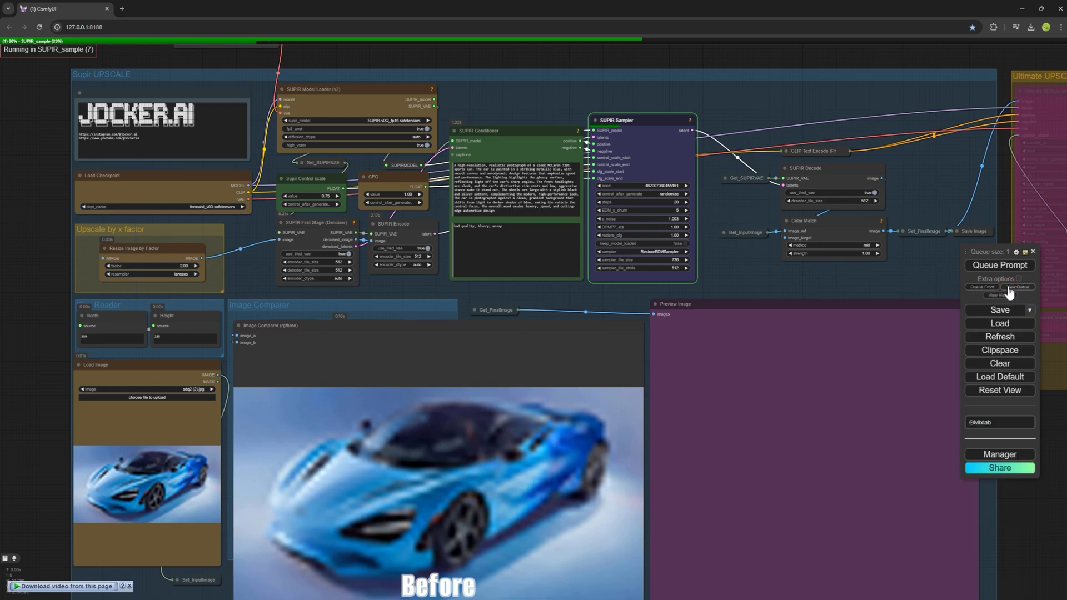
left_click(1009, 288)
left_click(1009, 288)
left_click(663, 252)
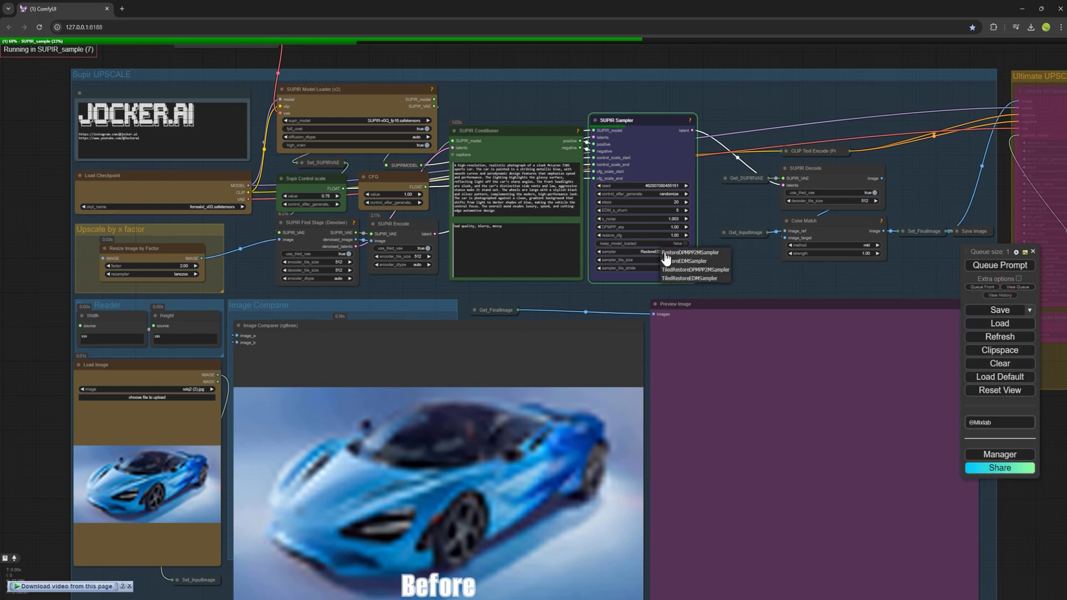
left_click(690, 278)
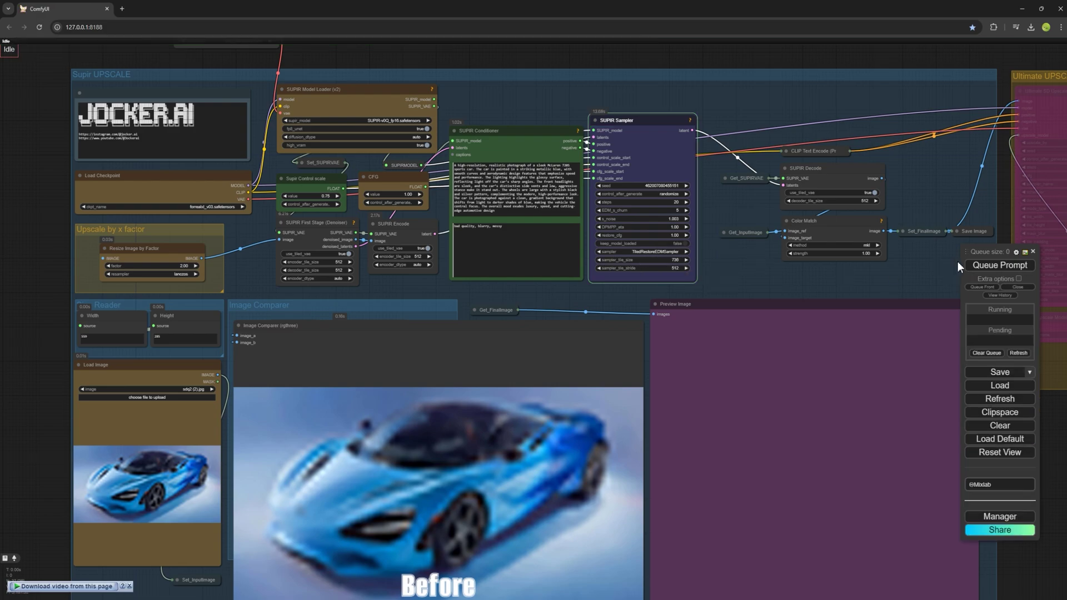
left_click(981, 264)
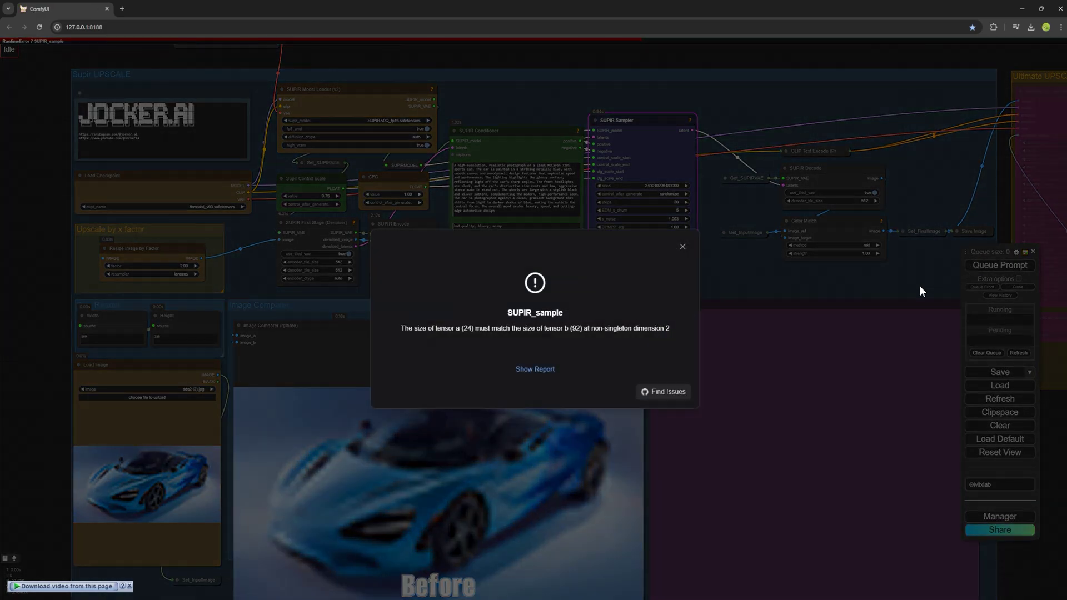
Lower the sampler tile size through 736, 640 and 576 to 544, re-running after each error.
left_click(683, 247)
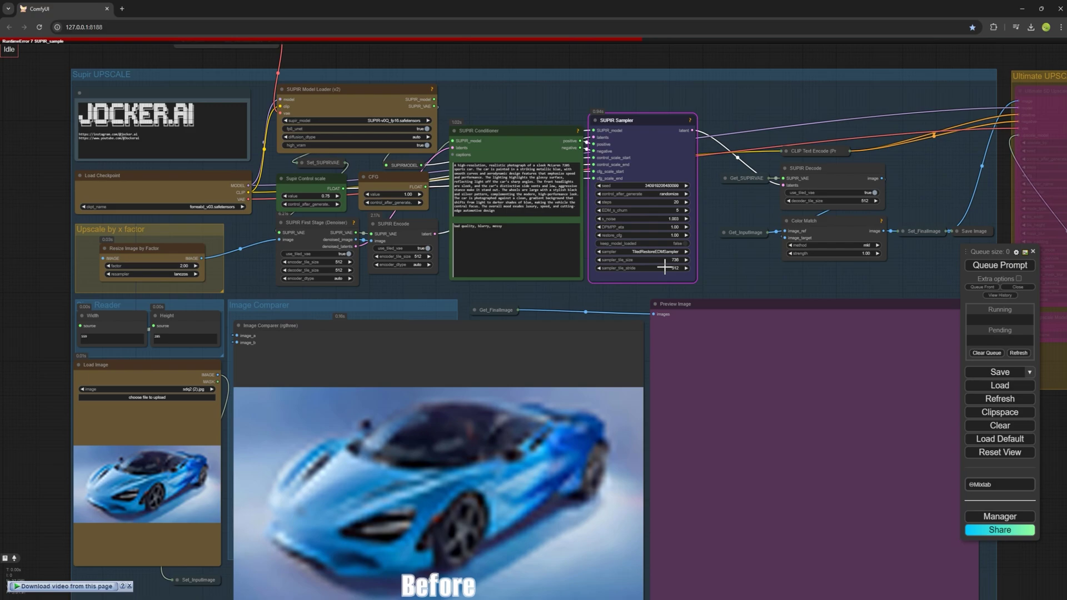
left_click_drag(680, 260, 611, 264)
left_click(976, 266)
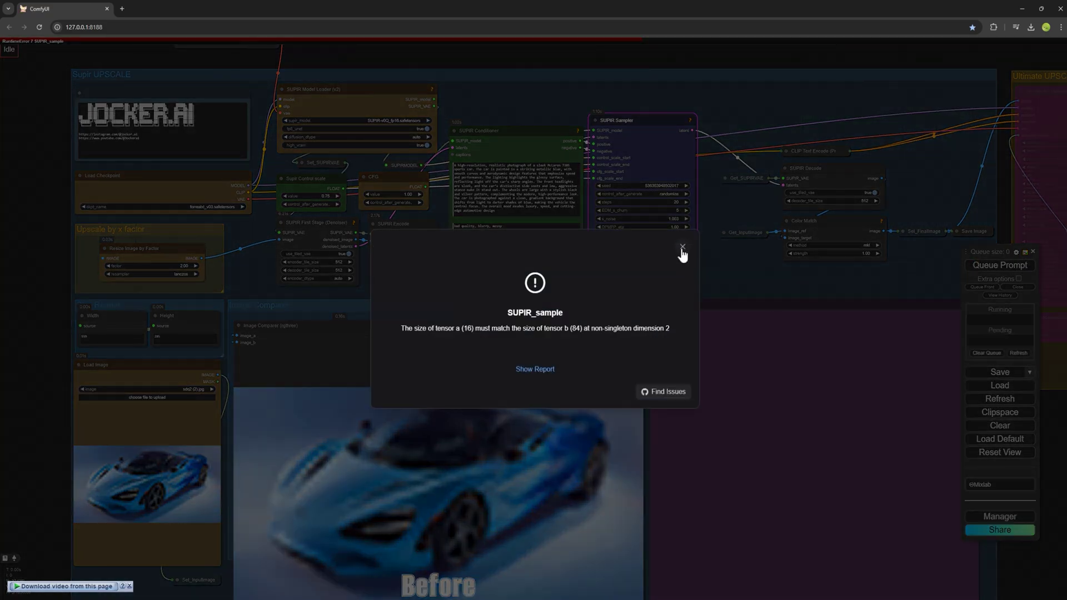
left_click(683, 247)
left_click(600, 259)
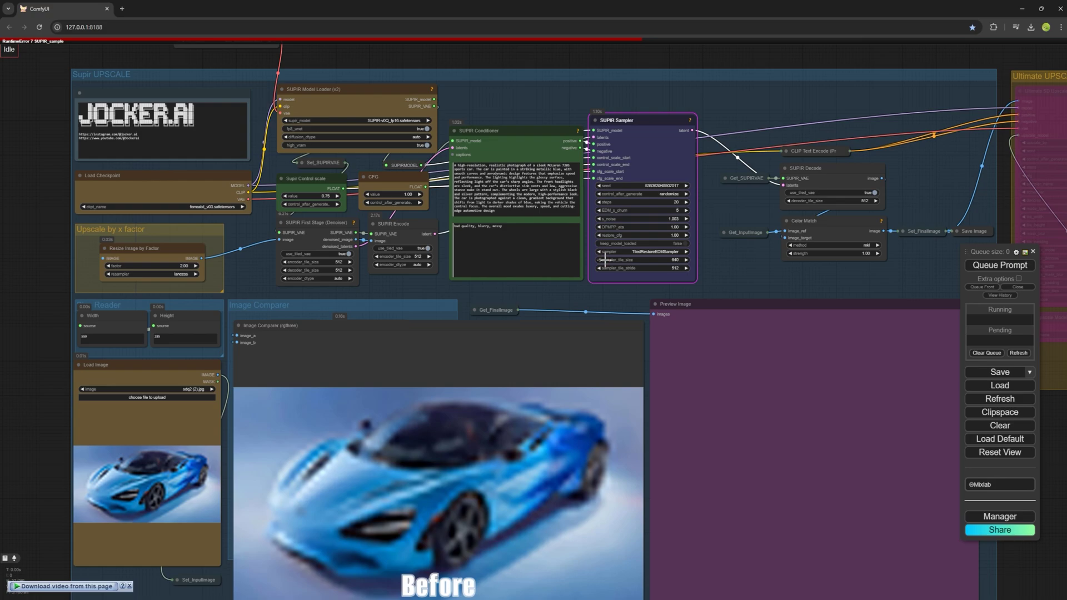
left_click(1013, 270)
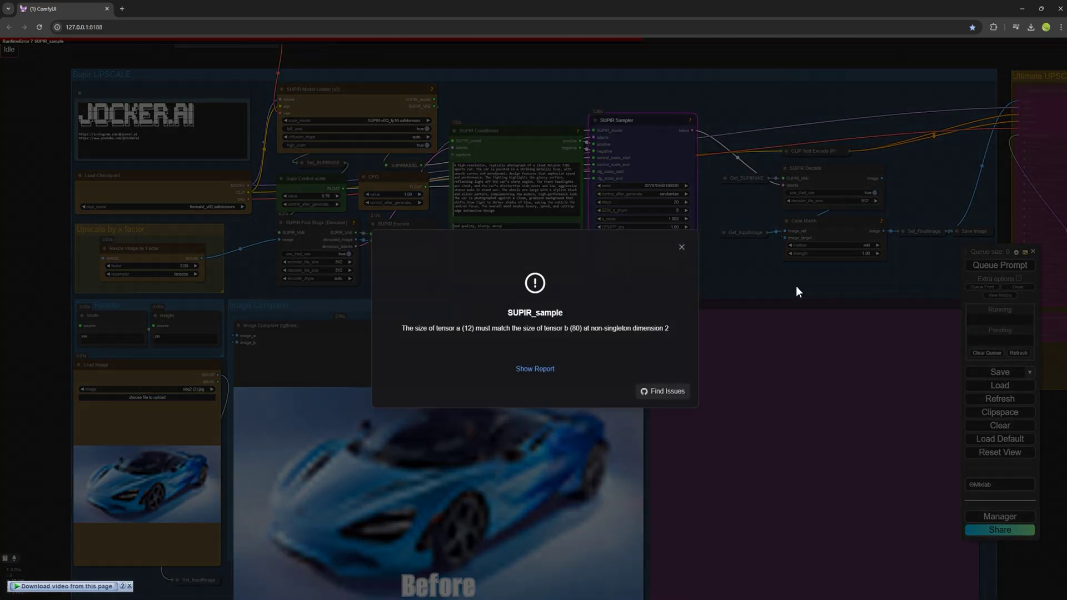
left_click(681, 246)
left_click(599, 259)
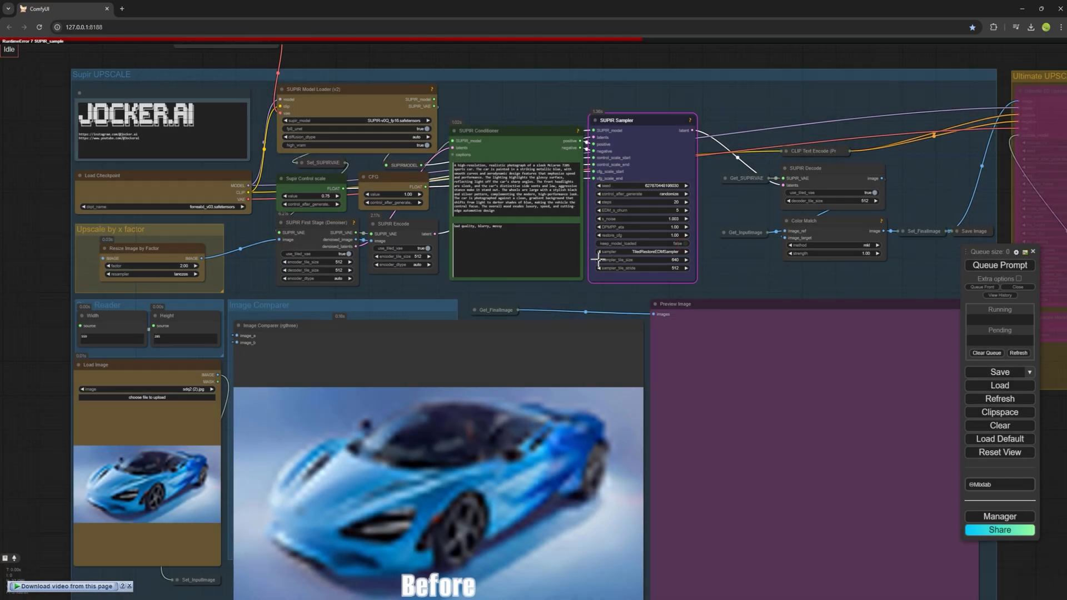
left_click(599, 260)
left_click(989, 265)
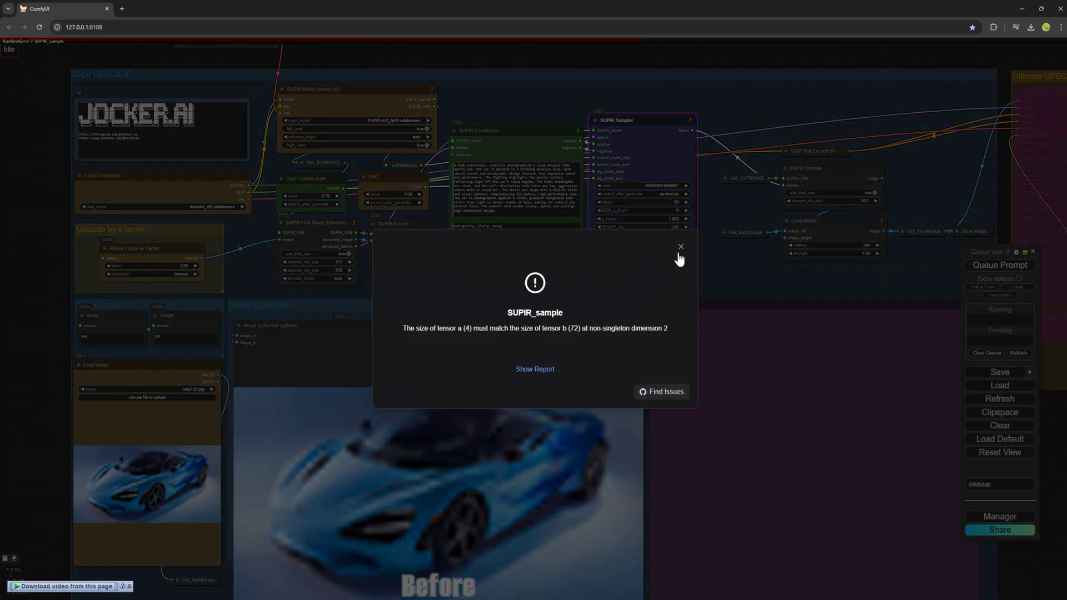
left_click(680, 247)
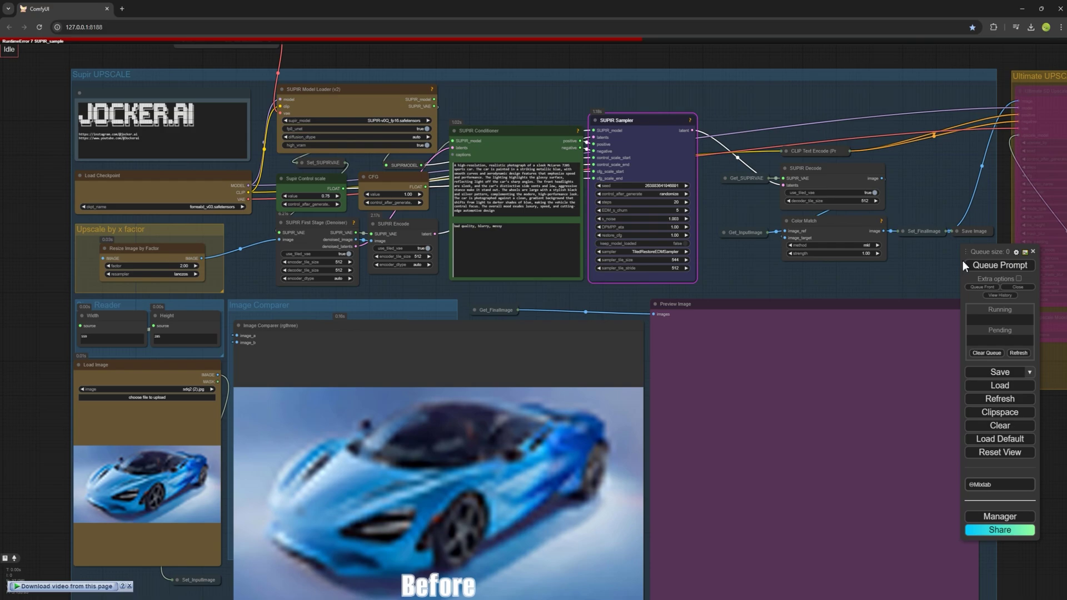
left_click(978, 267)
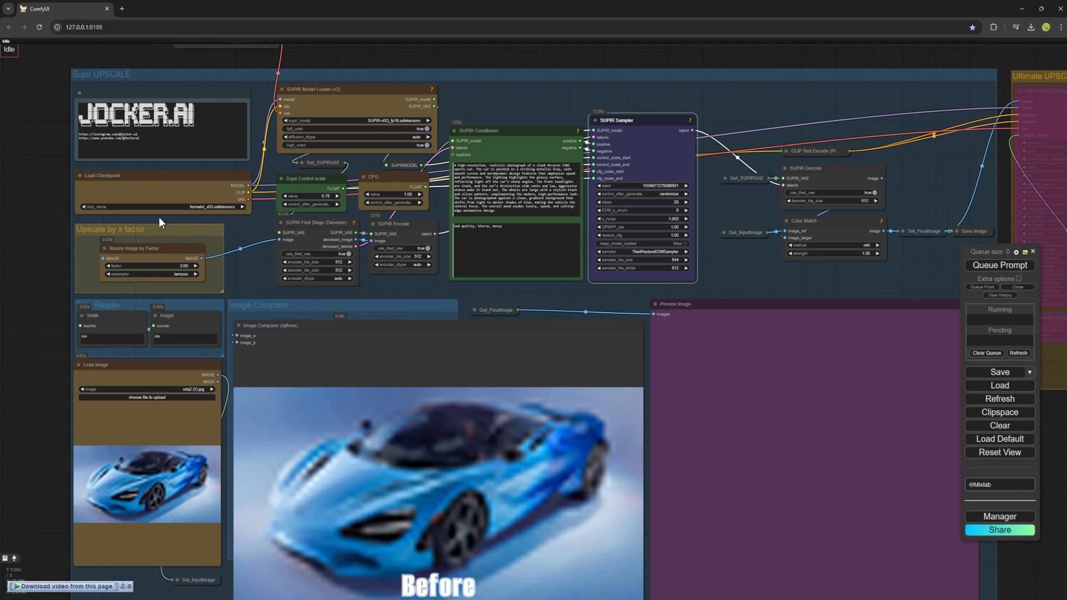
Review the checkpoint list, keeping forrealxl_v03, and check the Load VAE node's sdxl_vae.
scroll(161, 206, "up", 3)
left_click(213, 207)
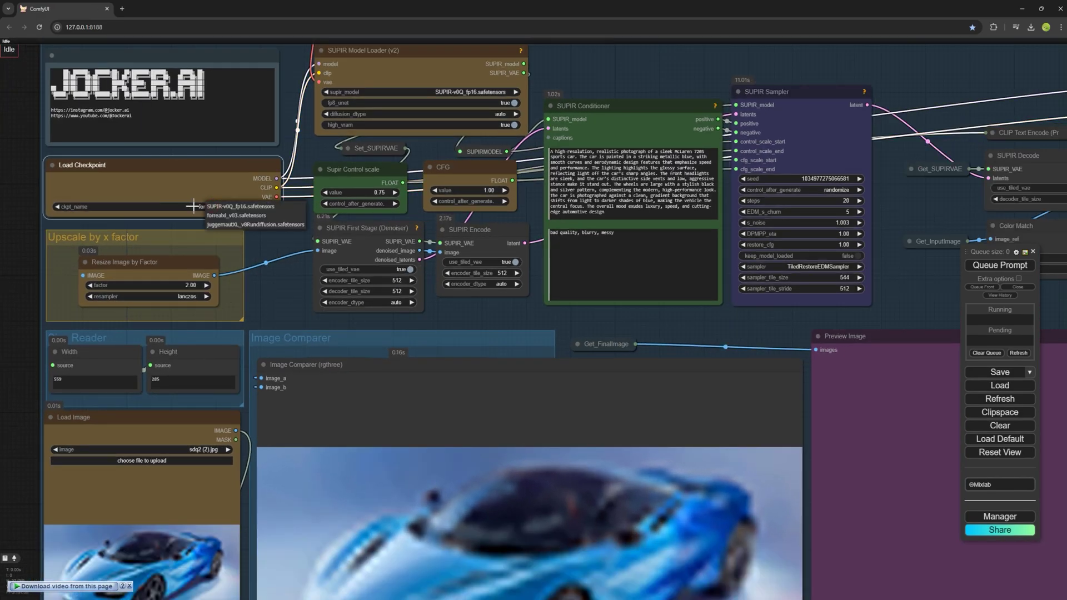
left_click_drag(287, 229, 299, 365)
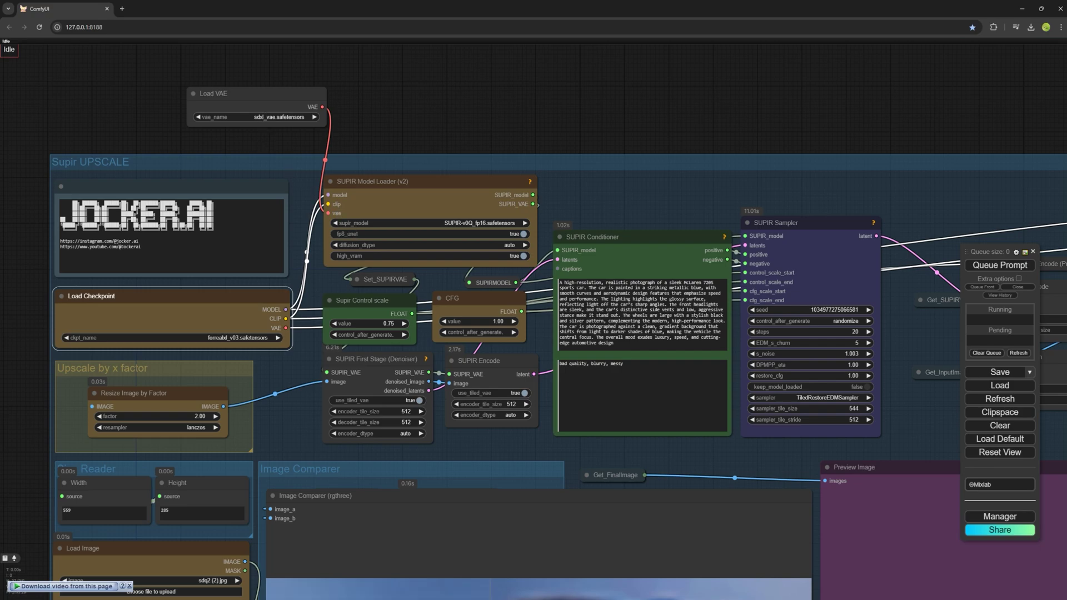
Find and select the forrealXL workflow JSON in the Supir workflows folder, then minimize Explorer.
mouse_move(429, 580)
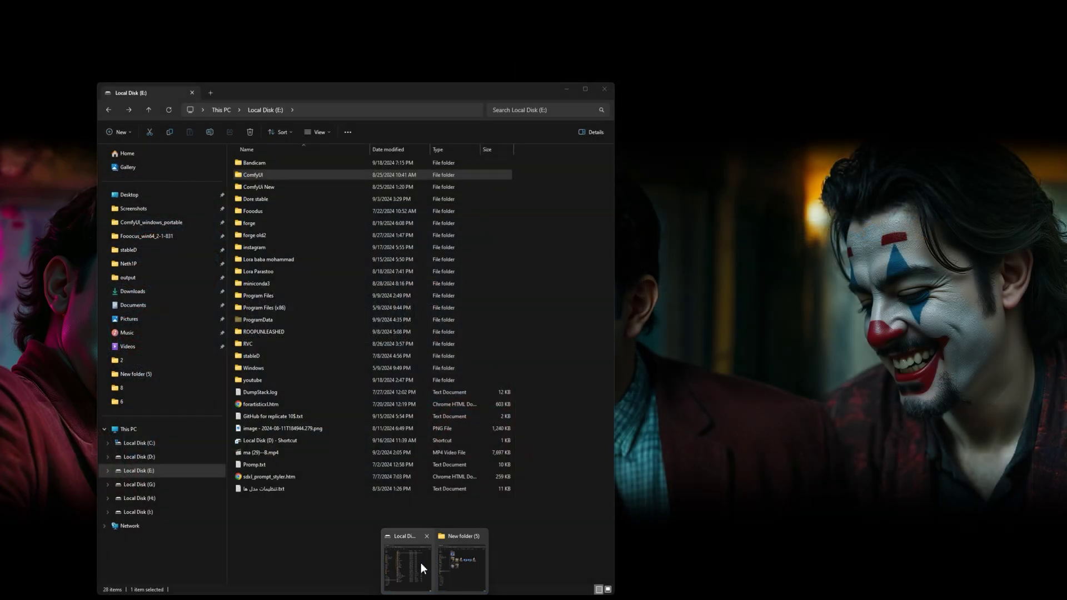
left_click(421, 562)
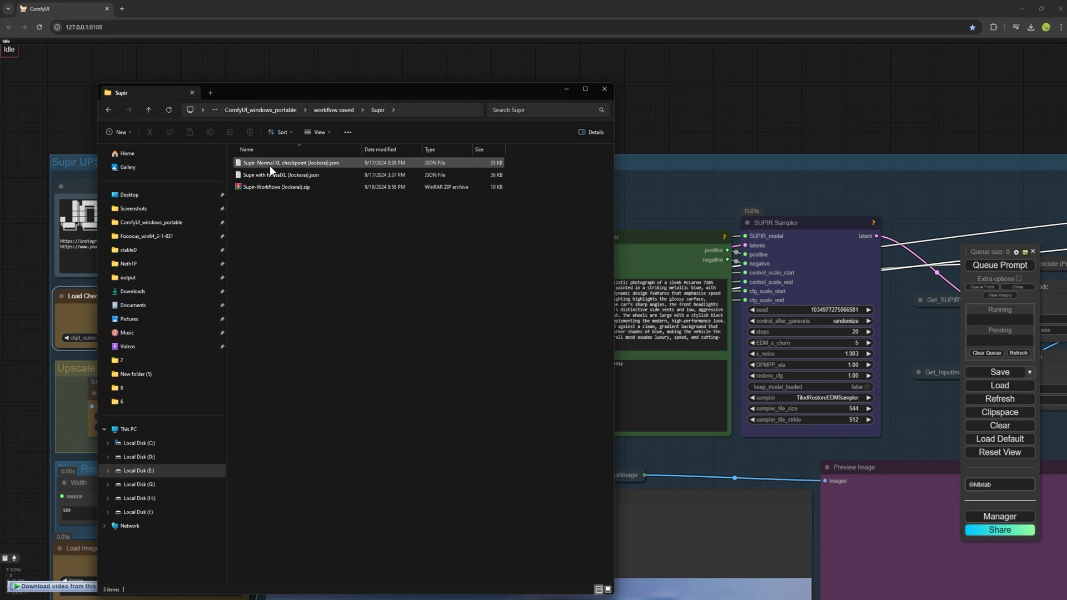
left_click(261, 163)
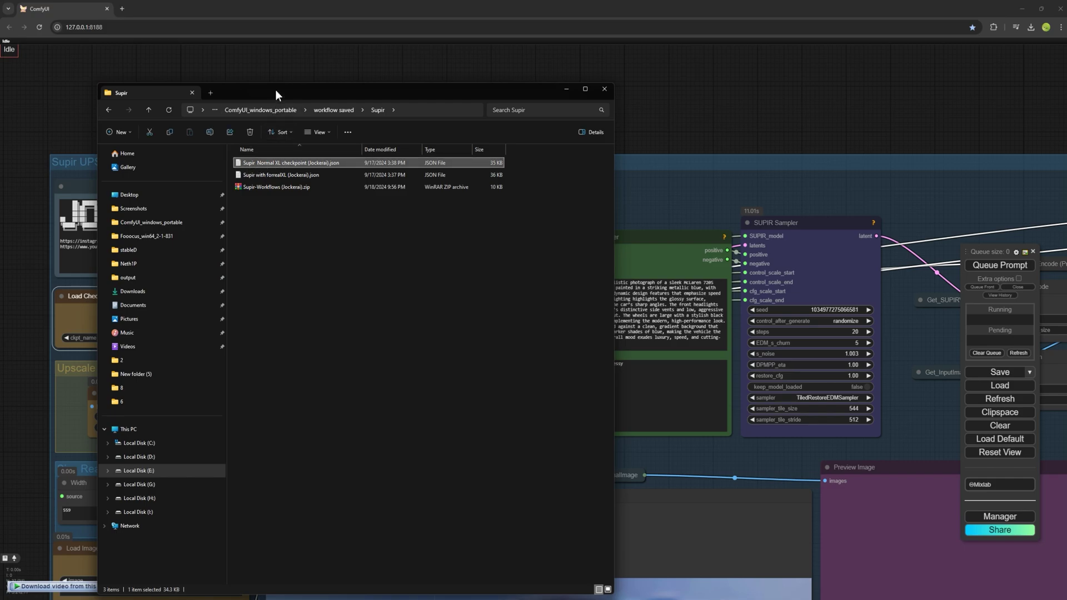
left_click_drag(275, 89, 607, 130)
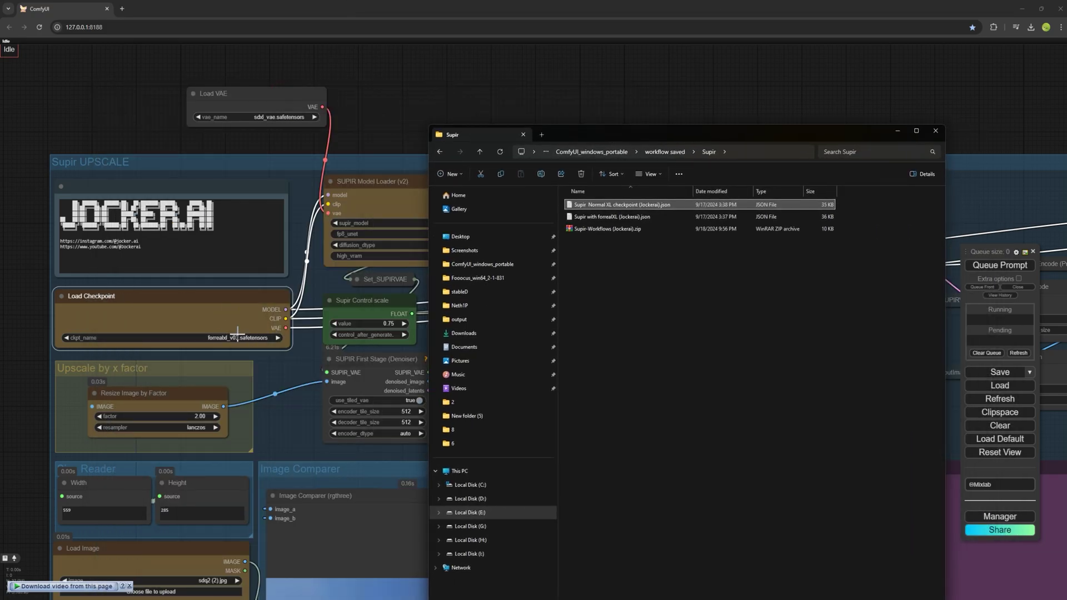
left_click(593, 217)
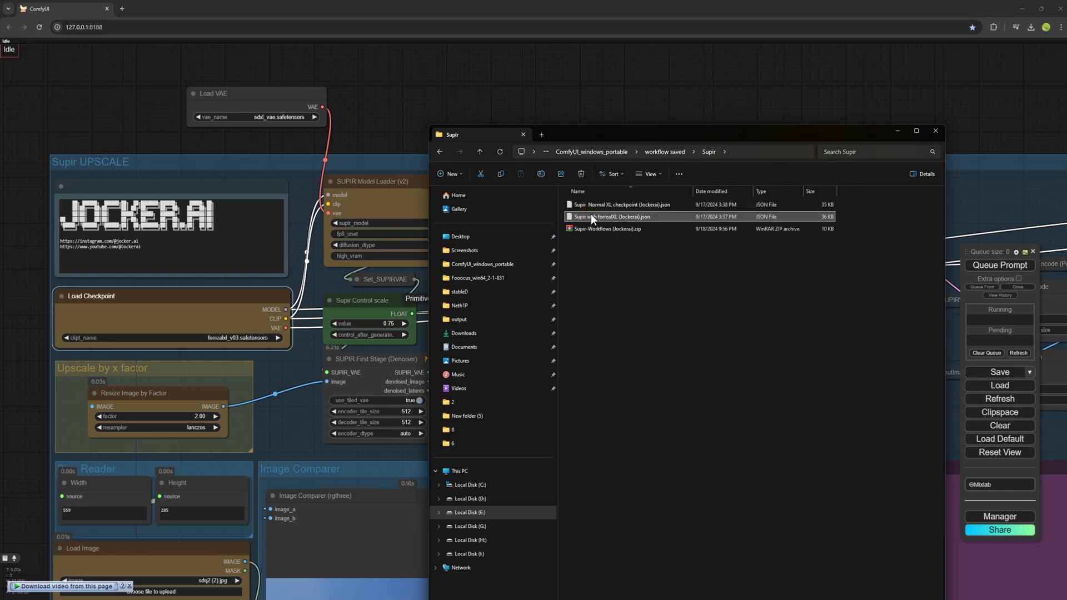
left_click(902, 132)
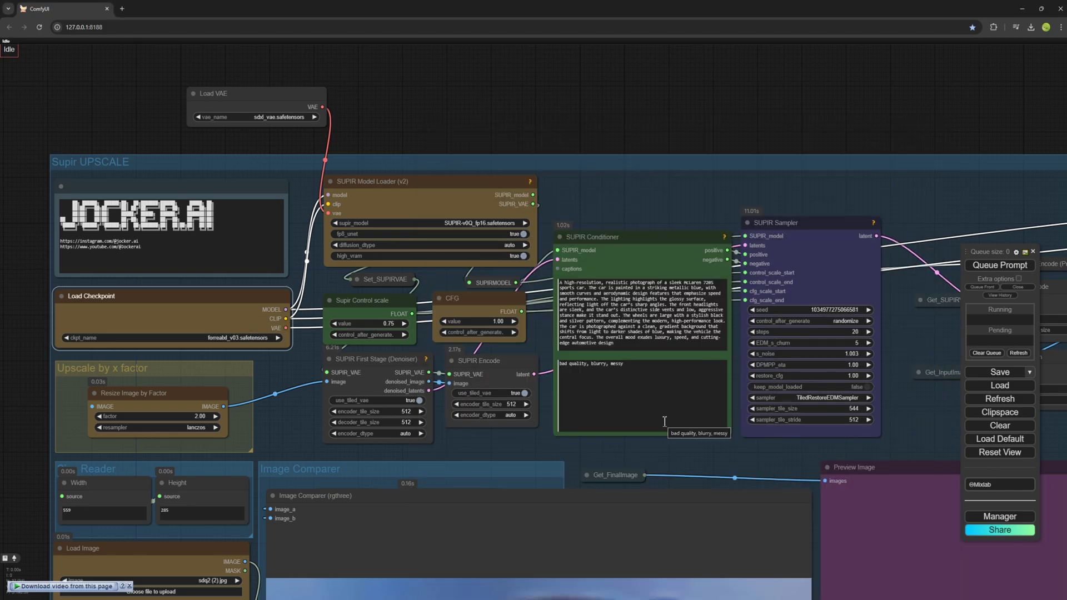
Select the Conditioner prompt, pan to the blue car previews, and open chatgpt.com in a new tab.
left_click_drag(631, 343, 648, 100)
scroll(536, 575, "down", 2)
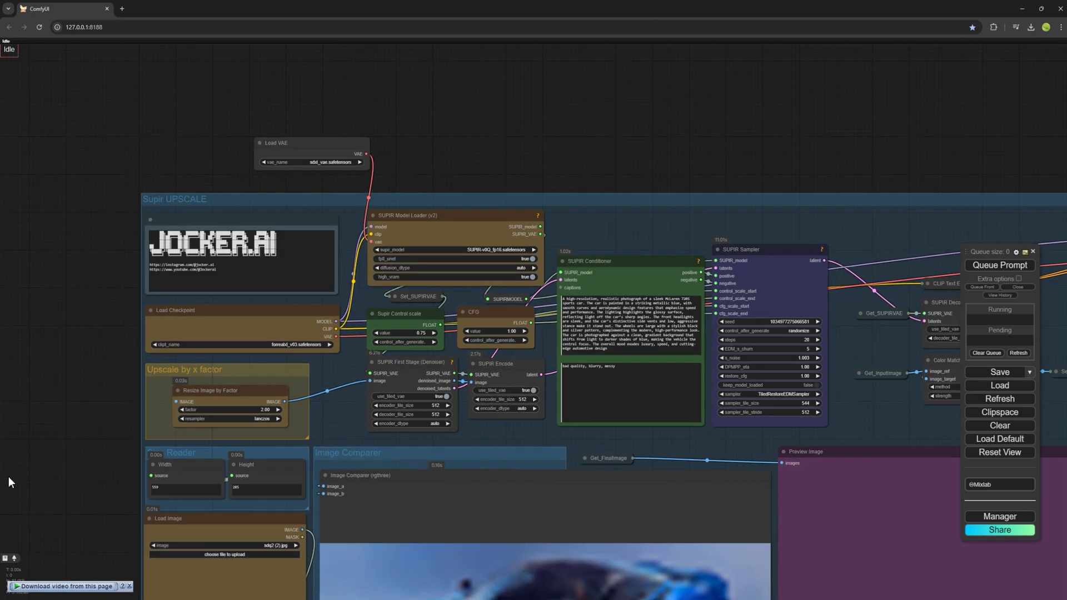
left_click_drag(8, 477, 491, 128)
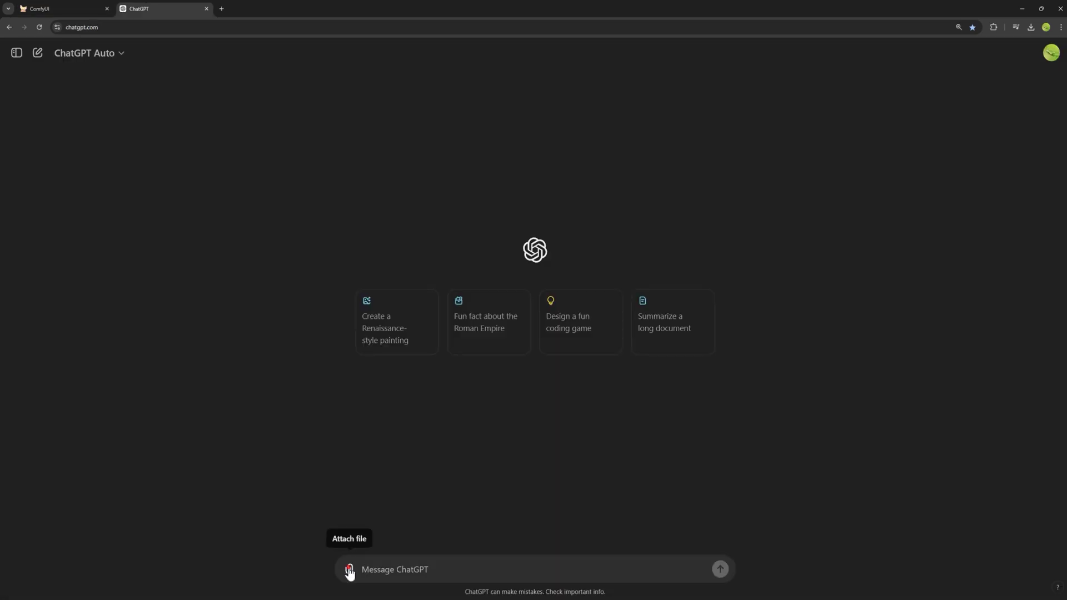
left_click(349, 569)
Attach sdq2.jpg from the computer to a new ChatGPT message.
left_click(406, 543)
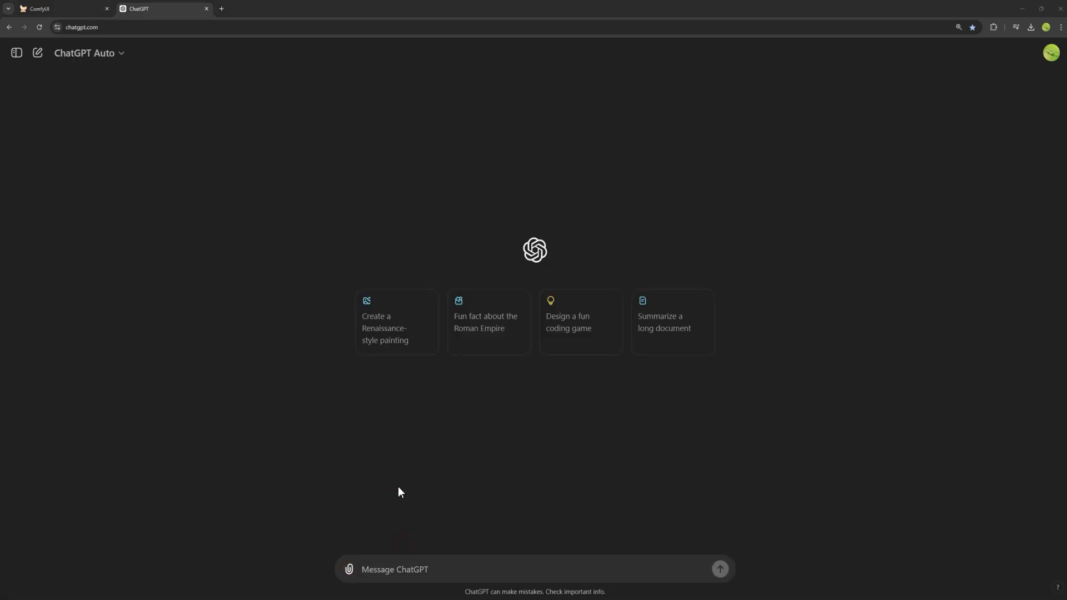
left_click(106, 99)
double_click(106, 99)
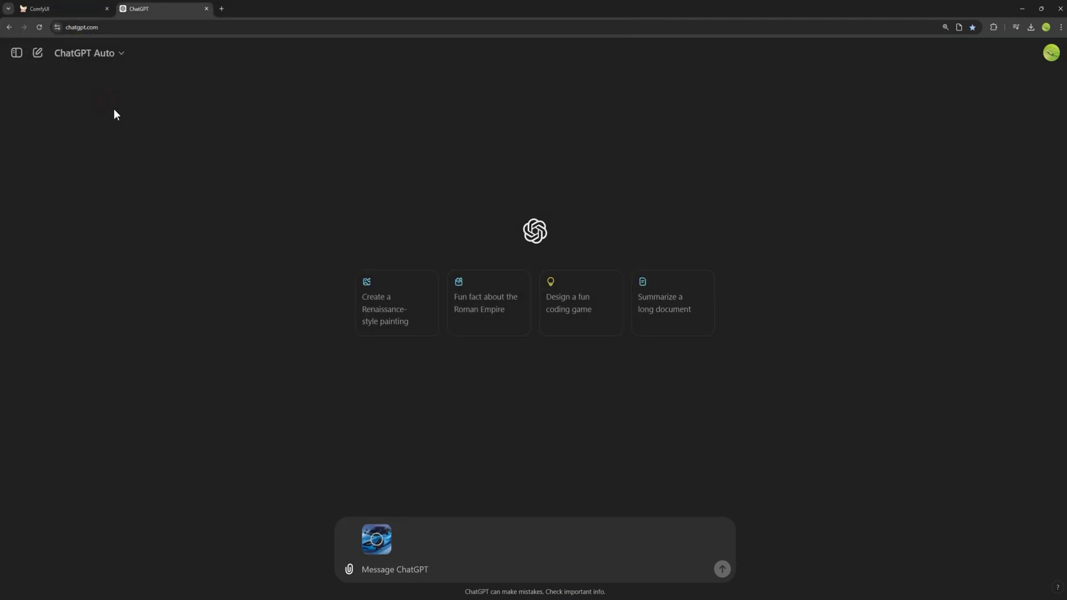
Ask for a prompt to make a high quality image, then select ChatGPT's returned prompt.
type("give me a high")
key("BackSpace")
key("BackSpace")
key("BackSpace")
key("BackSpace")
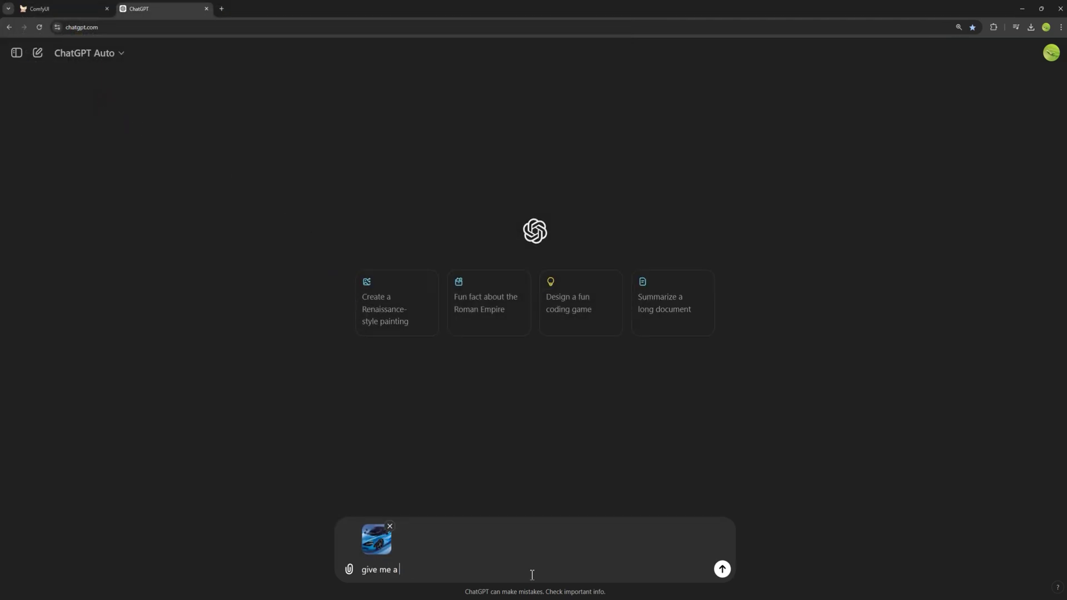
type("prompt for this image to make a high quality image")
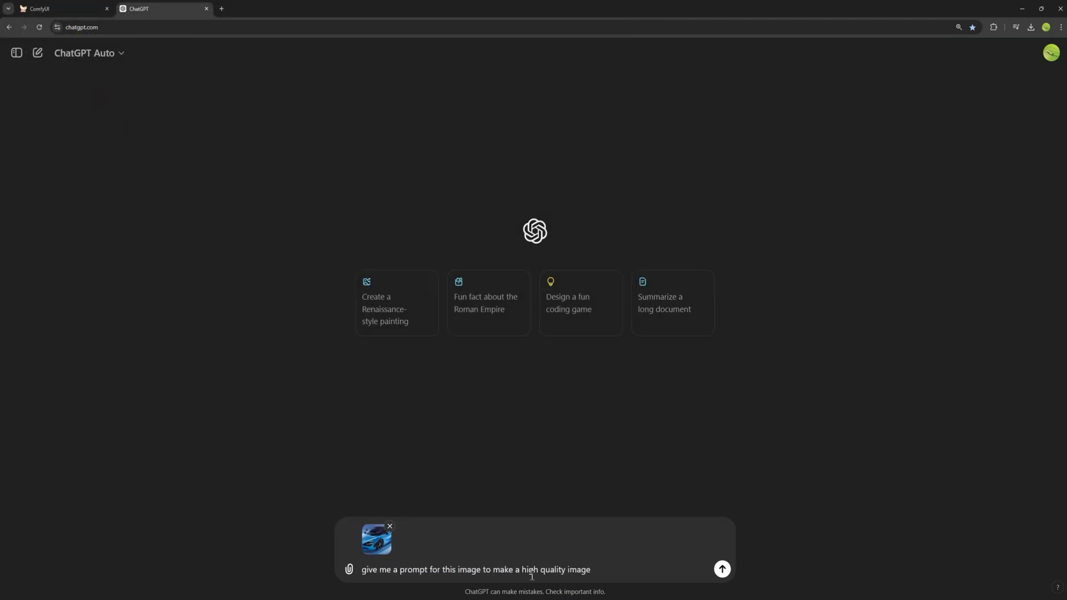
key("Return")
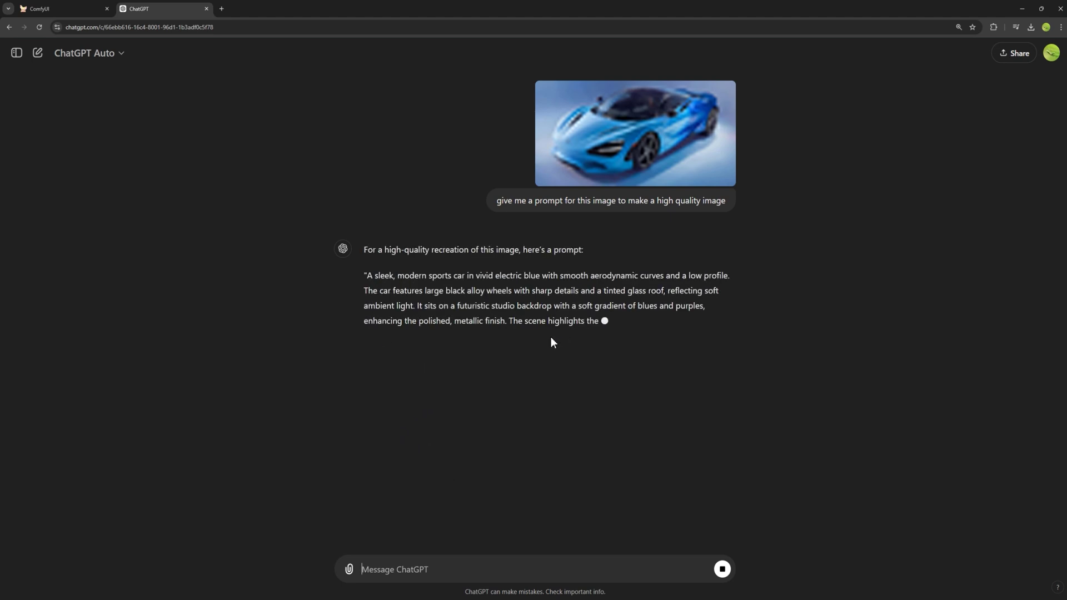
left_click_drag(371, 278, 488, 340)
key("ctrl+c")
Paste ChatGPT's electric-blue sports car prompt over the SUPIR Conditioner's old positive prompt.
key("ctrl+Page_Up")
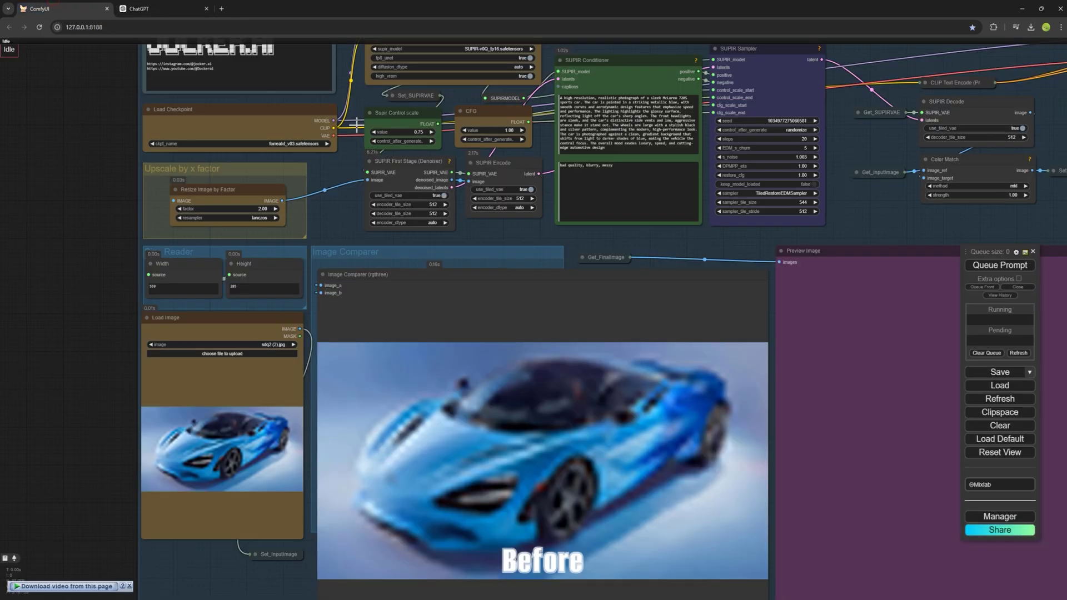
triple_click(609, 133)
key("ctrl+v")
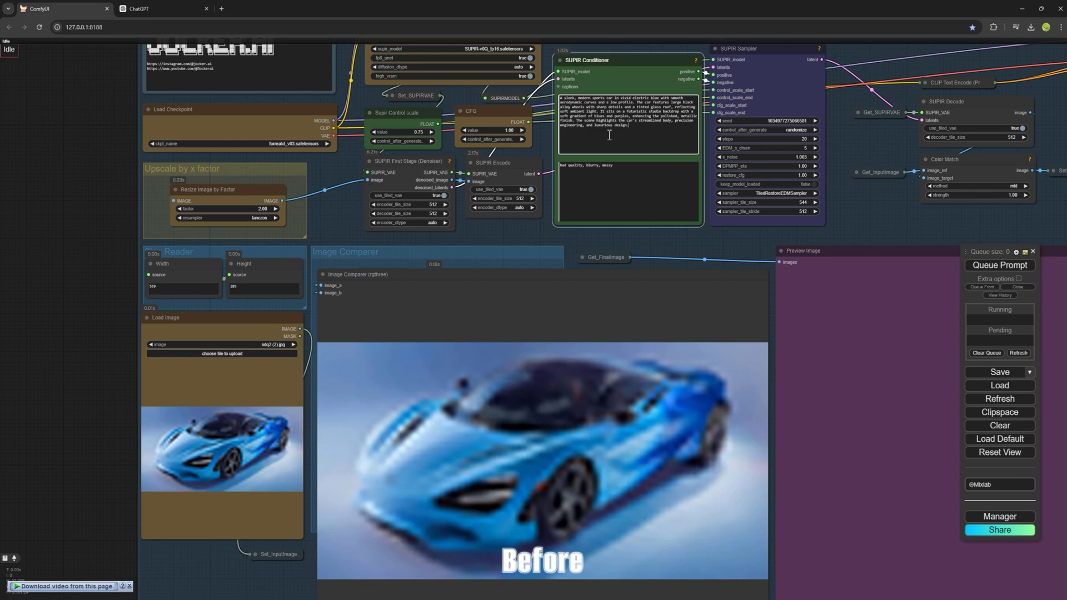